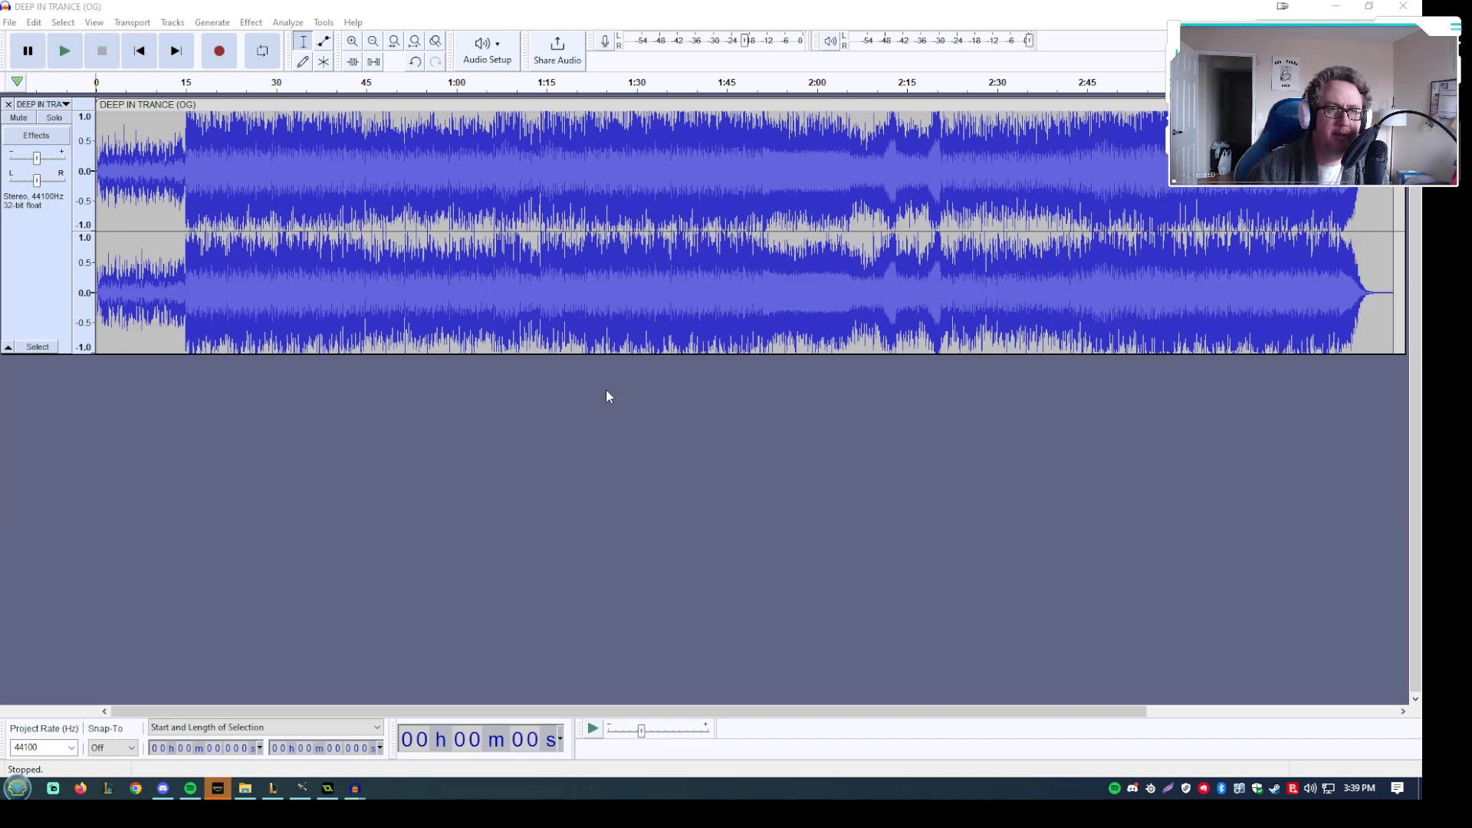
Step: Lower Audacity's playback level slider to about 65%
left_click(228, 9)
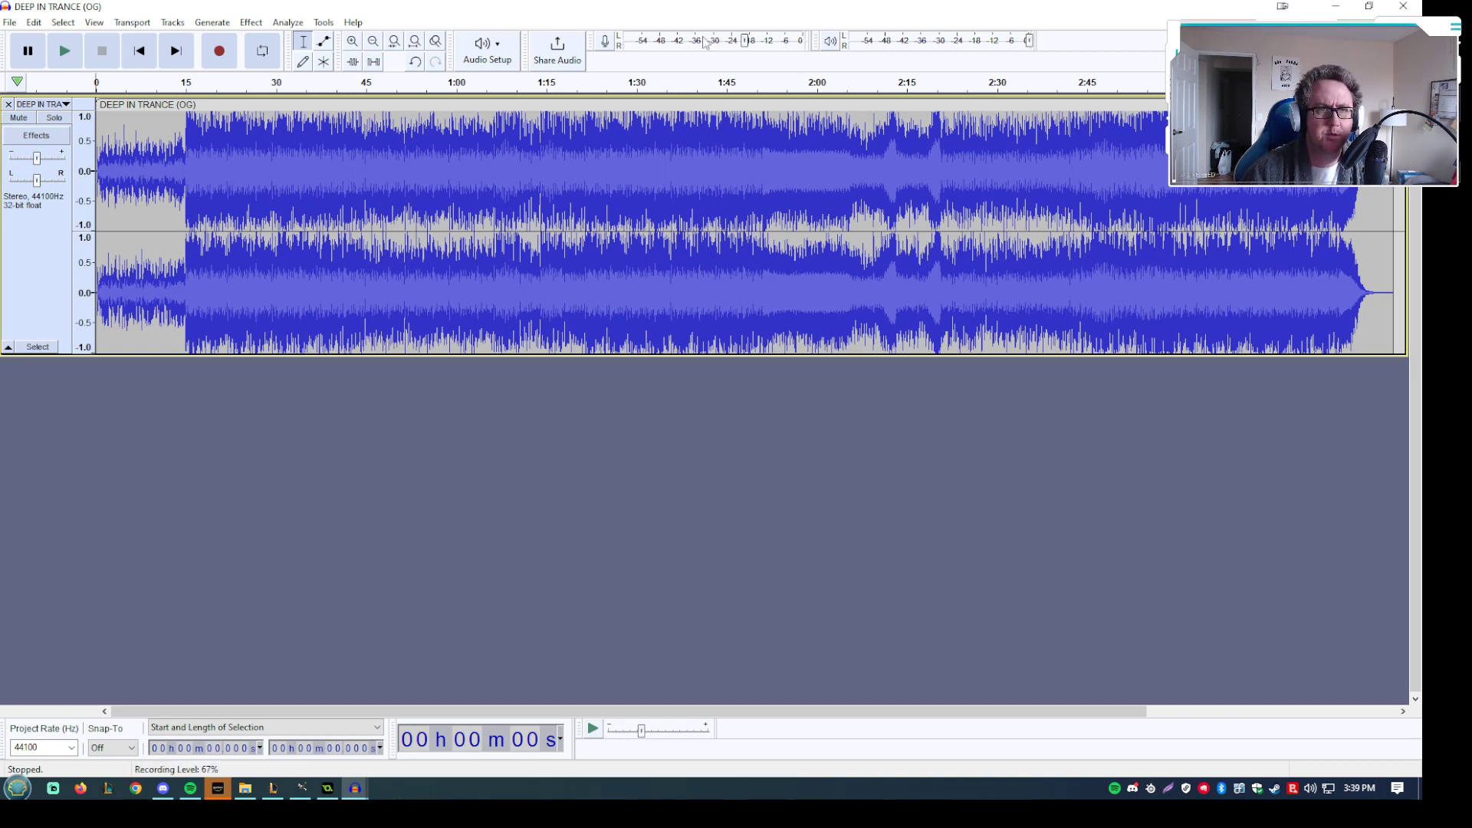
mouse_move(742, 43)
mouse_move(1033, 45)
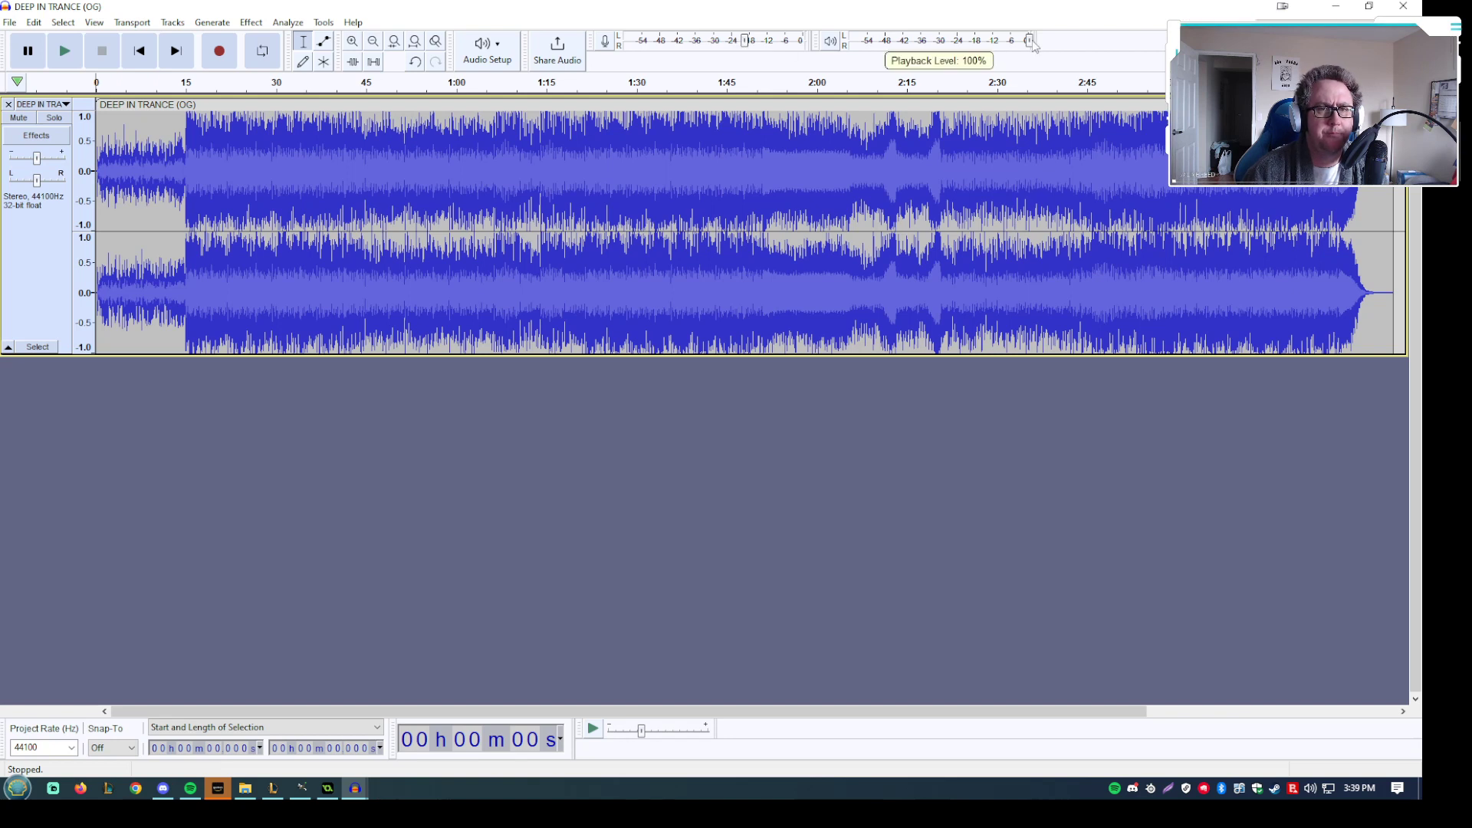
left_click_drag(1030, 43, 976, 46)
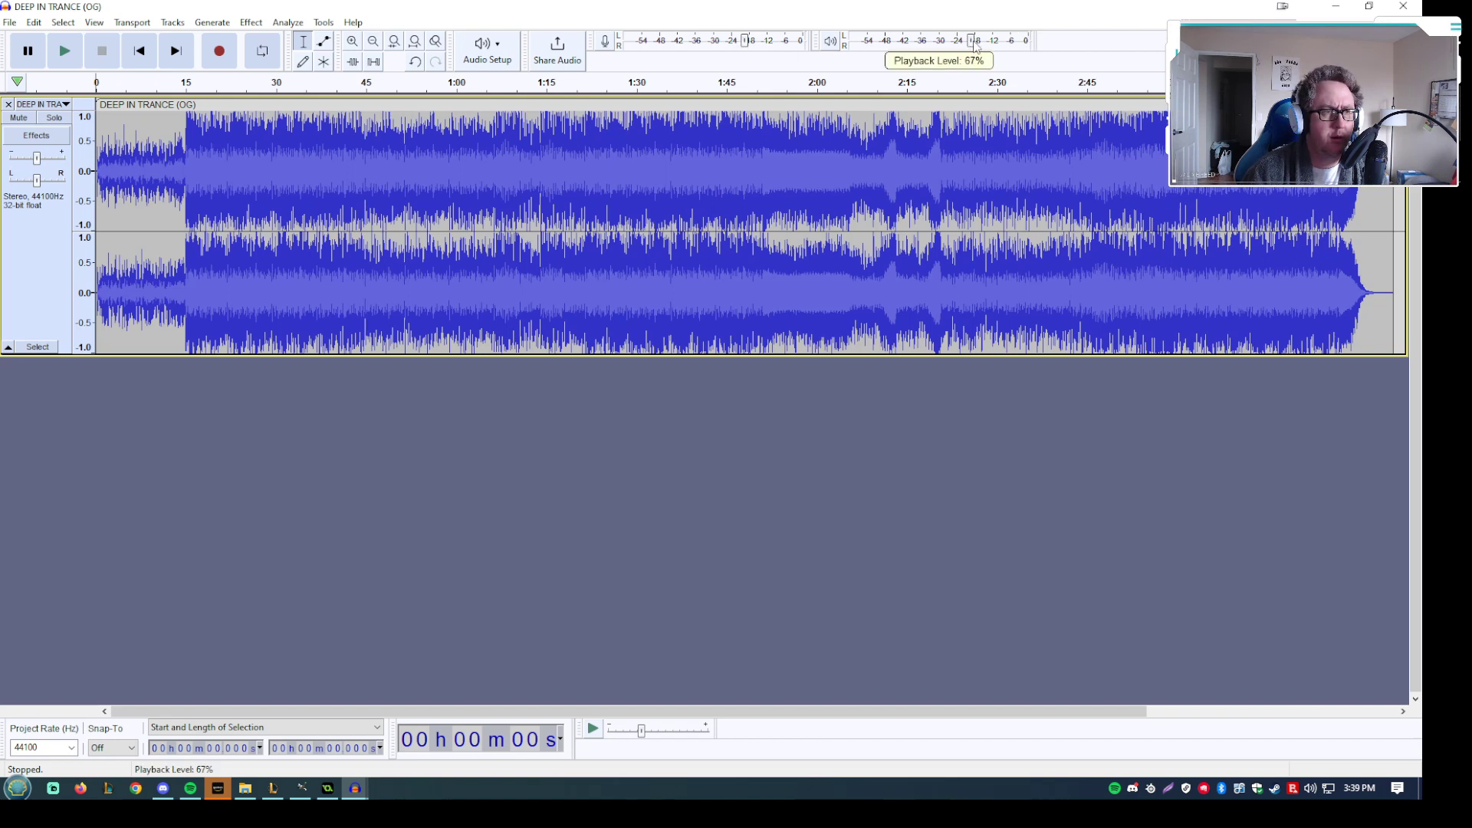
left_click_drag(977, 46, 960, 46)
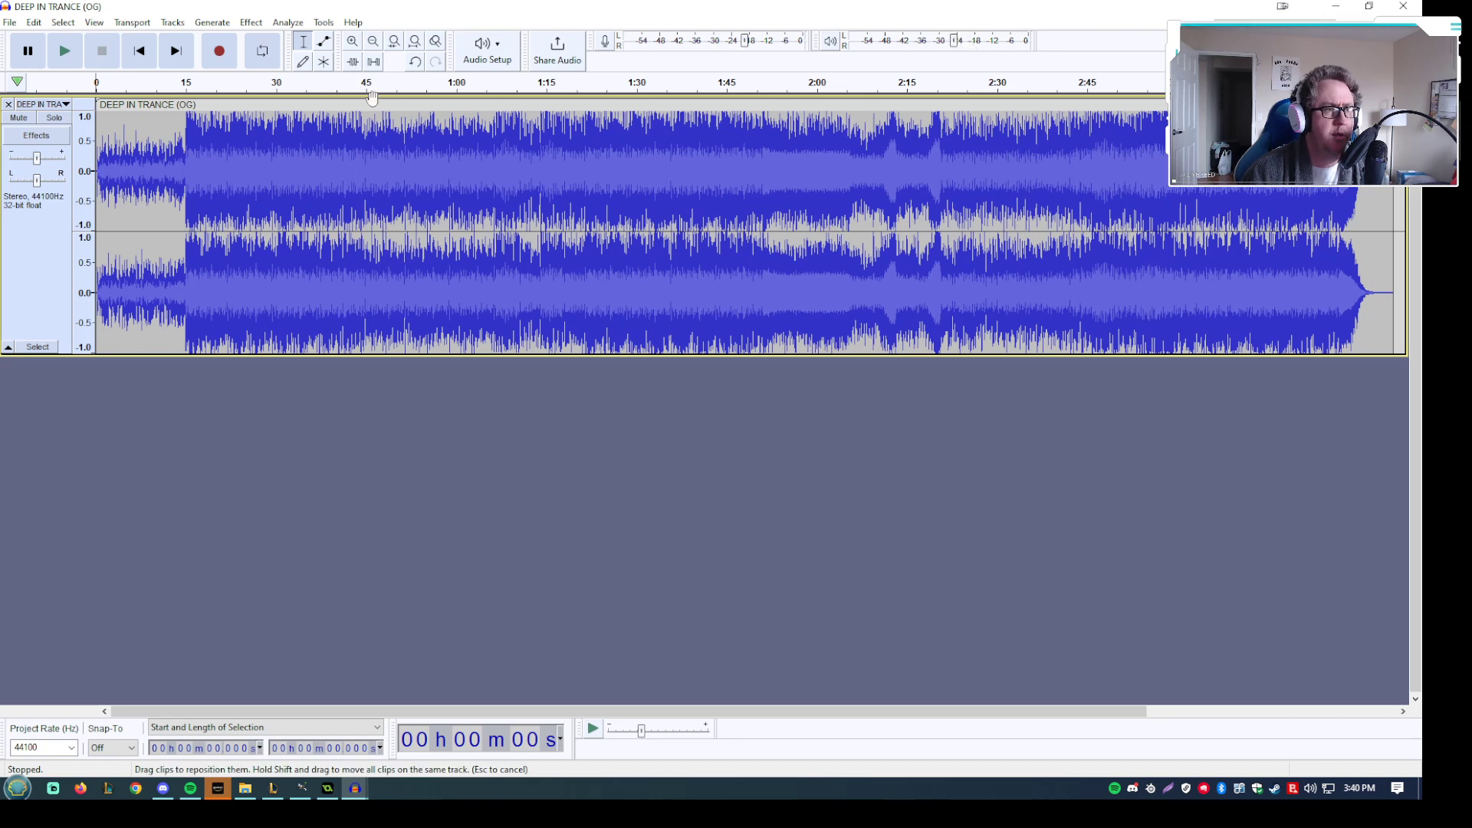
Step: Play DEEP IN TRANCE (OG) from the very start
left_click(120, 134)
key("Home")
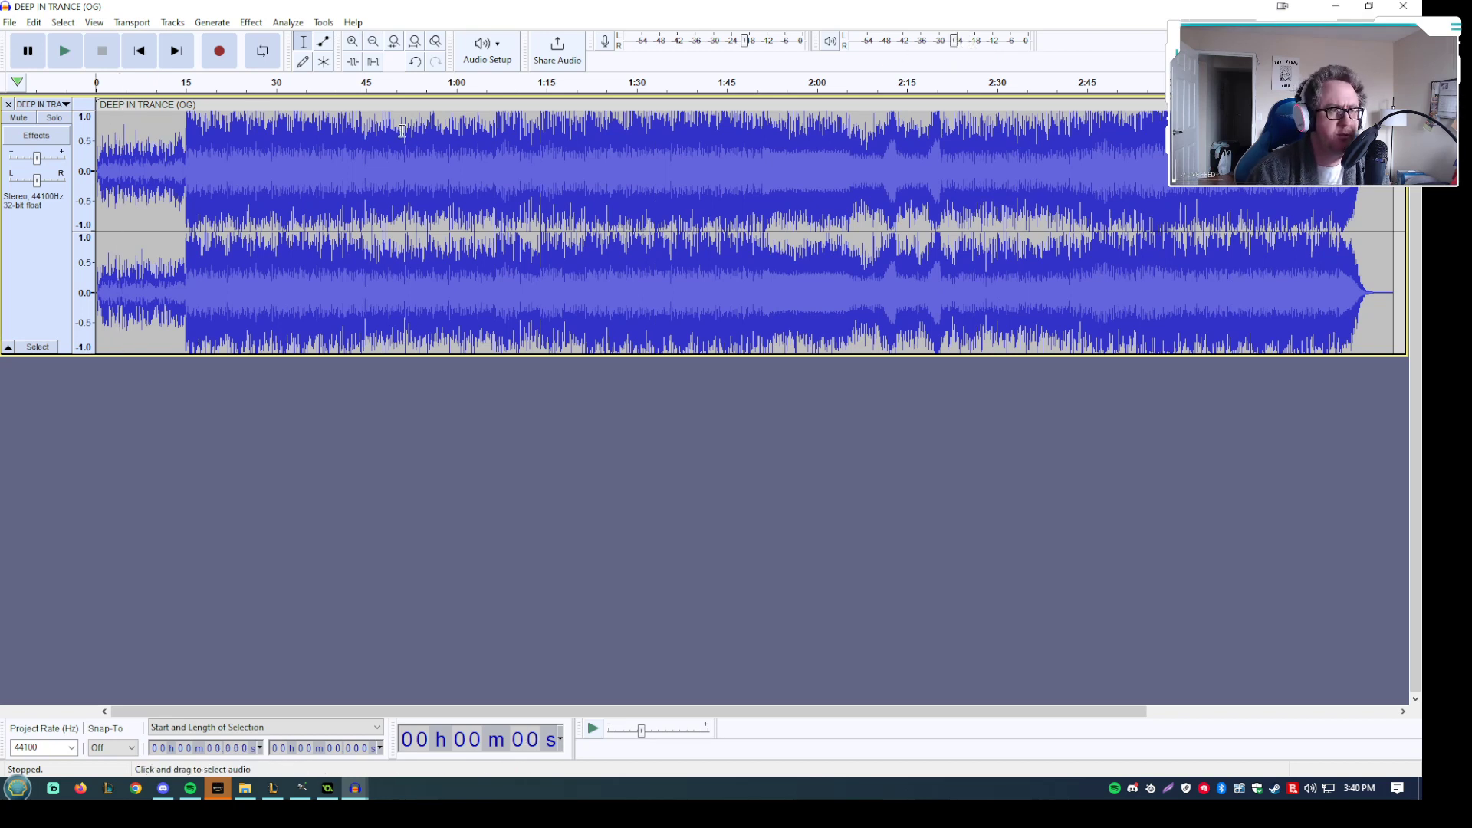
key("space")
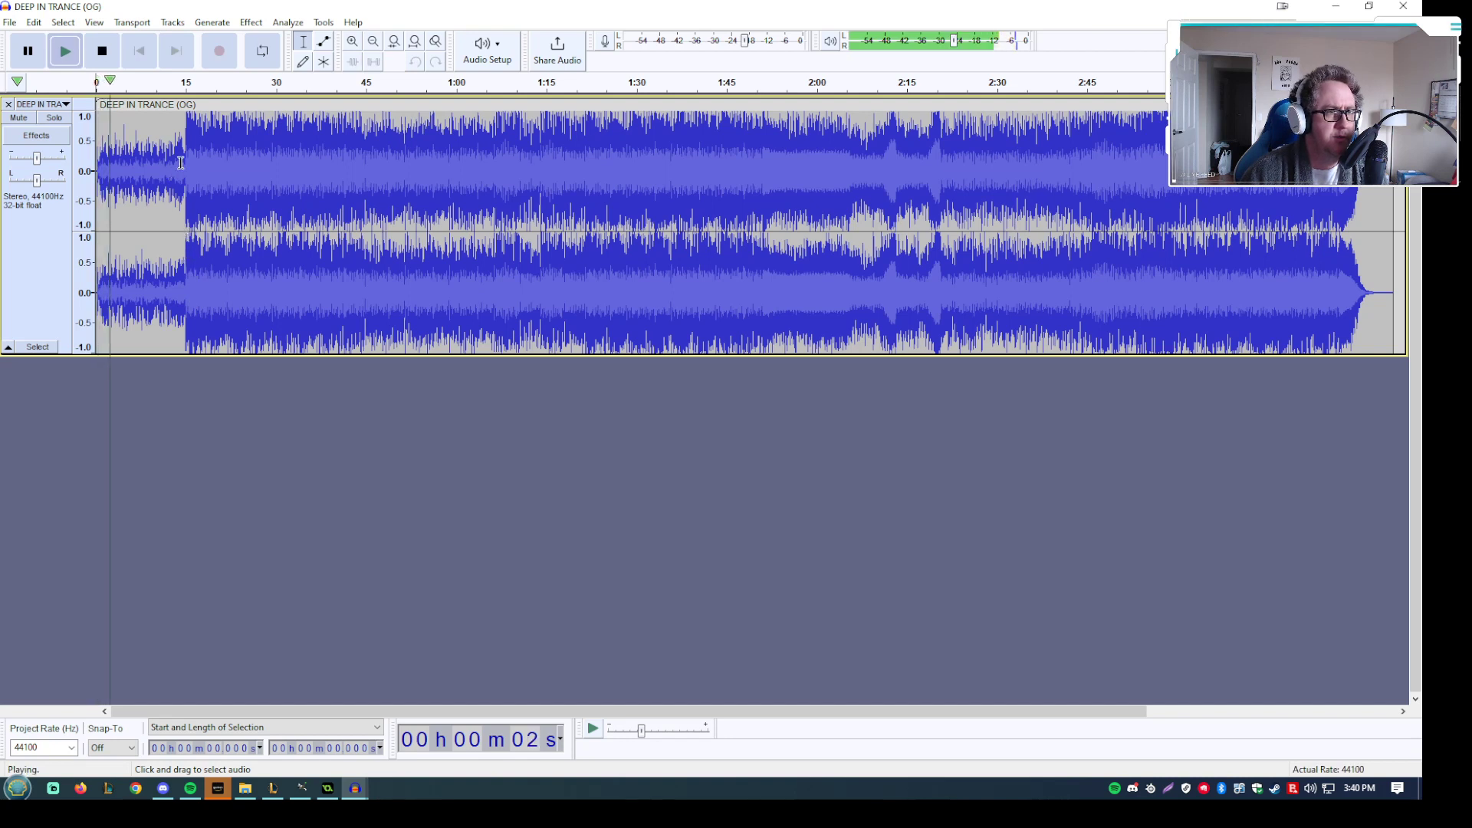
Step: Preview the 15–63 s section with the playback level raised to about 73%
left_click_drag(183, 179, 473, 179)
key("space")
key("space")
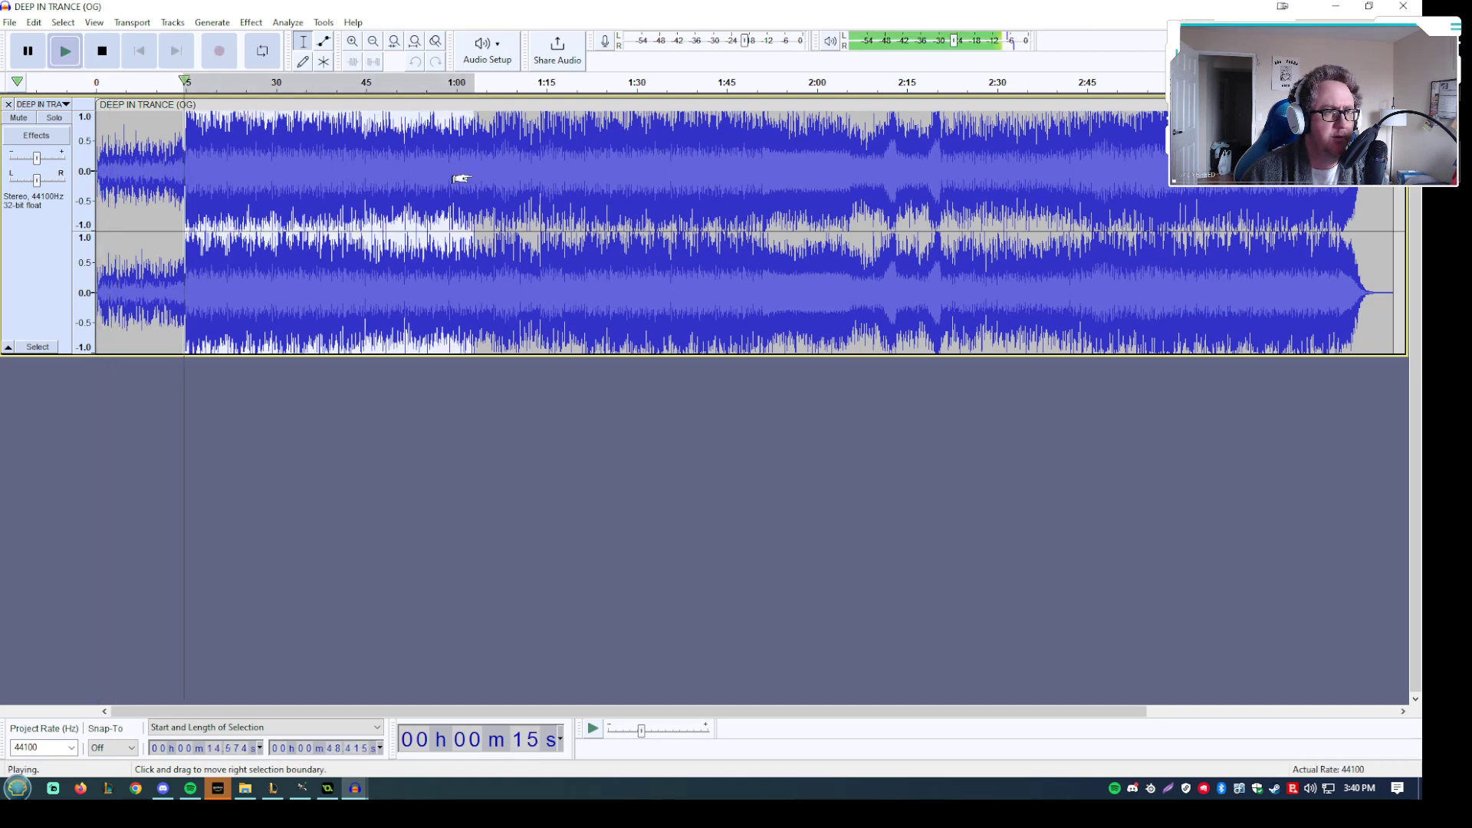
left_click_drag(968, 49, 984, 50)
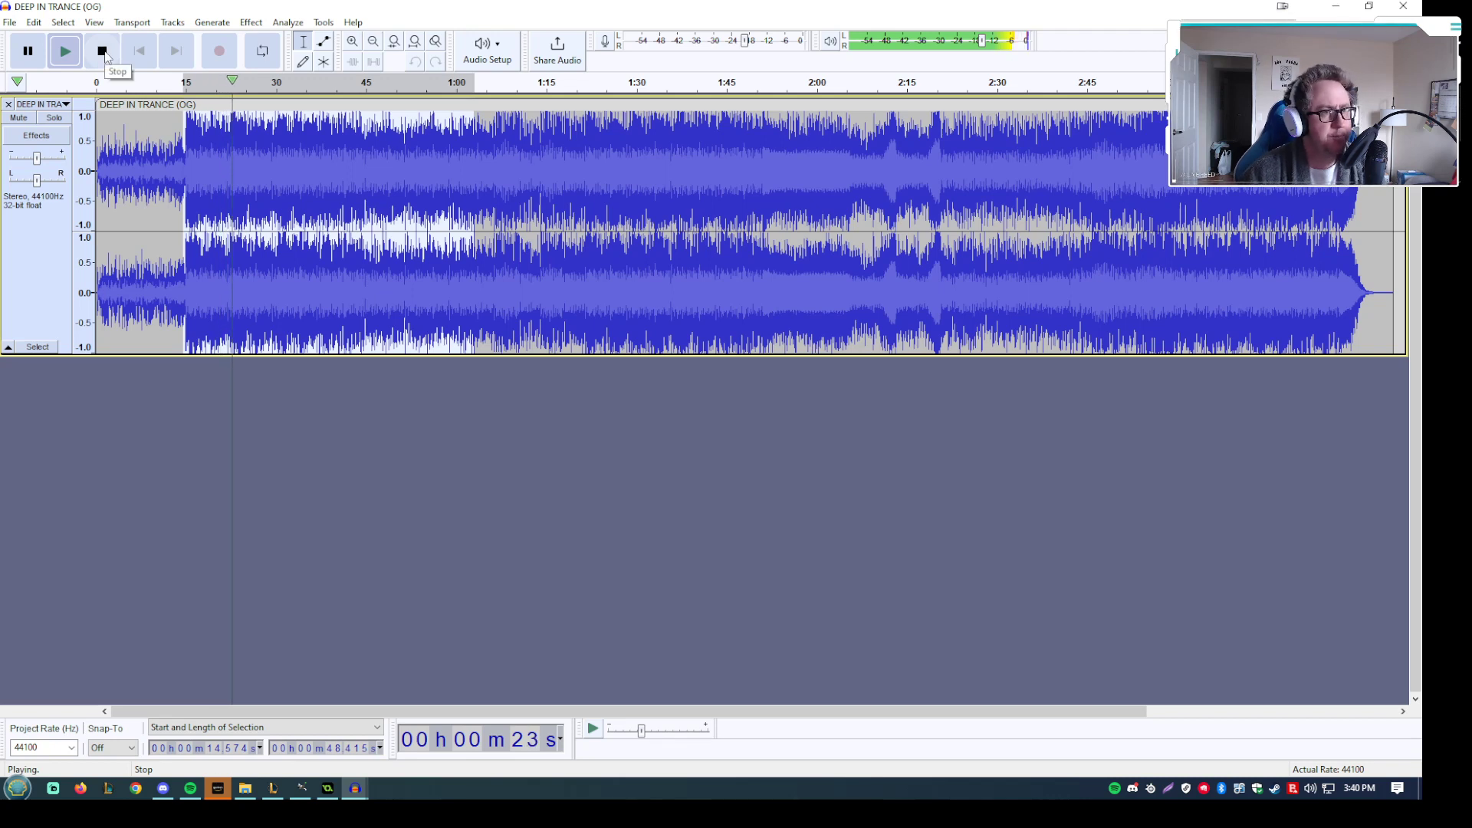
Step: Stop playback and select the entire 3:36 song
left_click(103, 52)
left_click(453, 197)
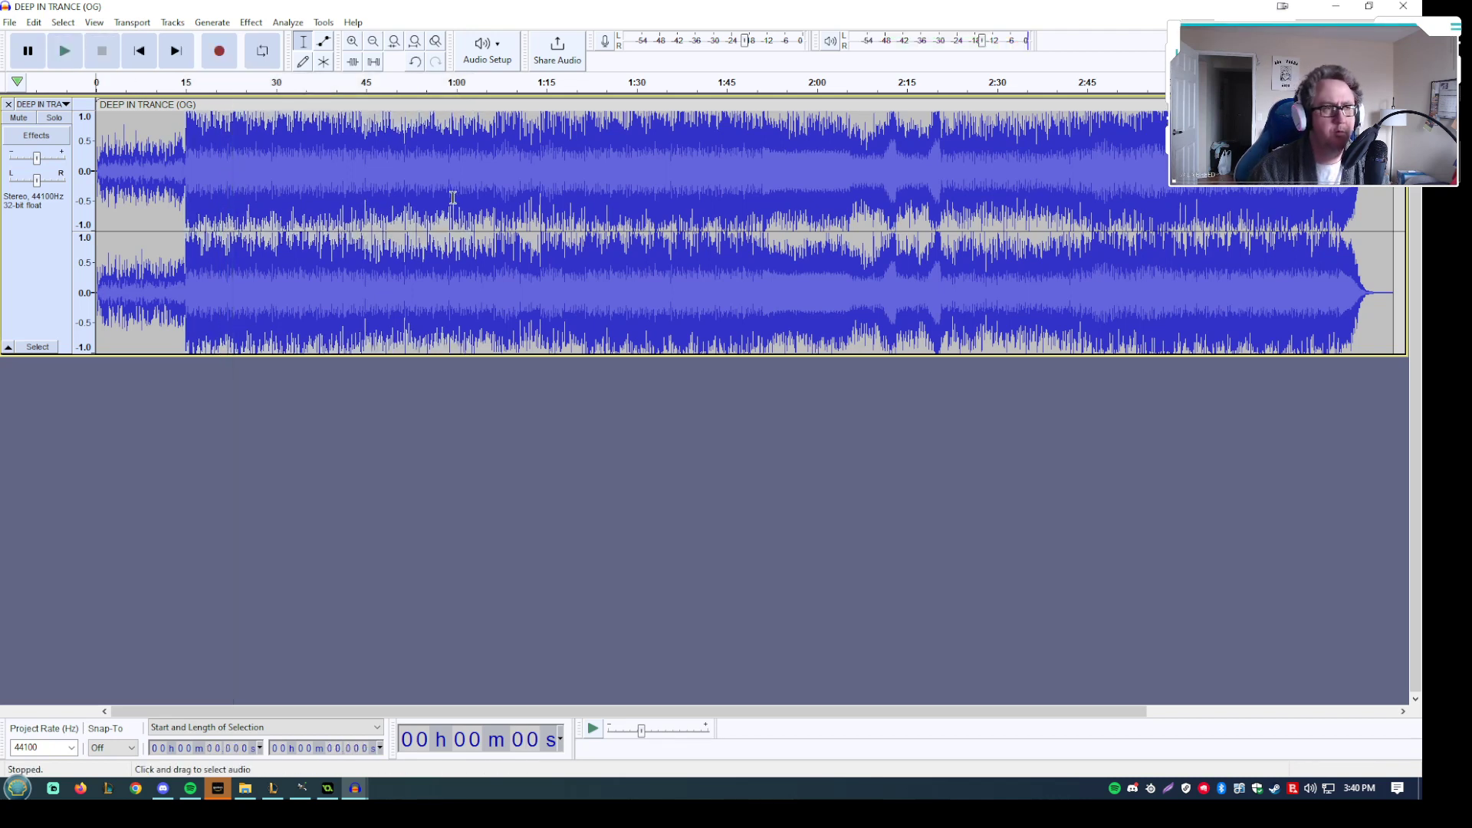
key("ctrl+a")
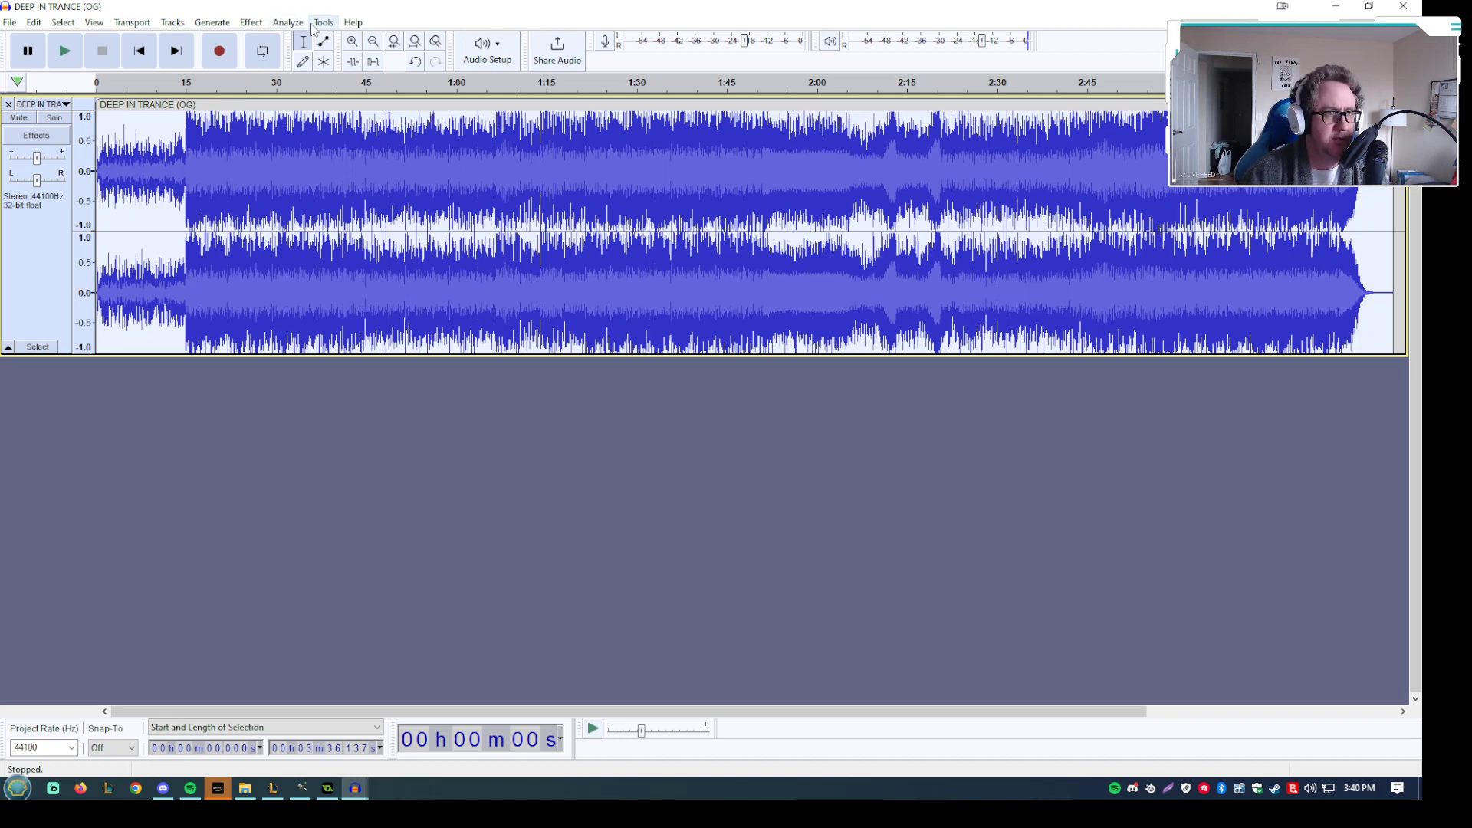
Step: Review the Plugin Manager's effect list and cancel it without changes
left_click(253, 23)
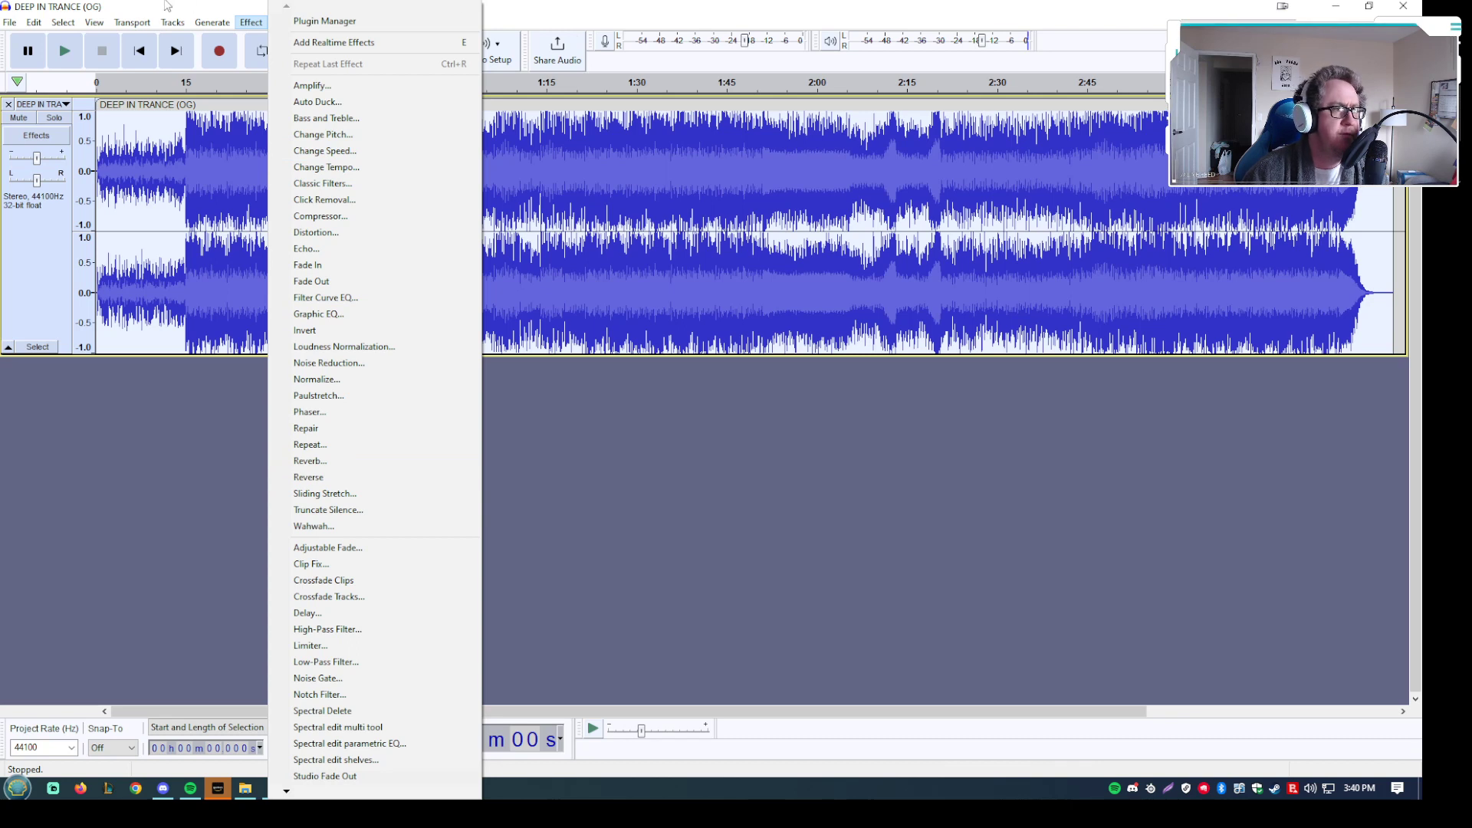
left_click(343, 23)
scroll(568, 426, "down", 1)
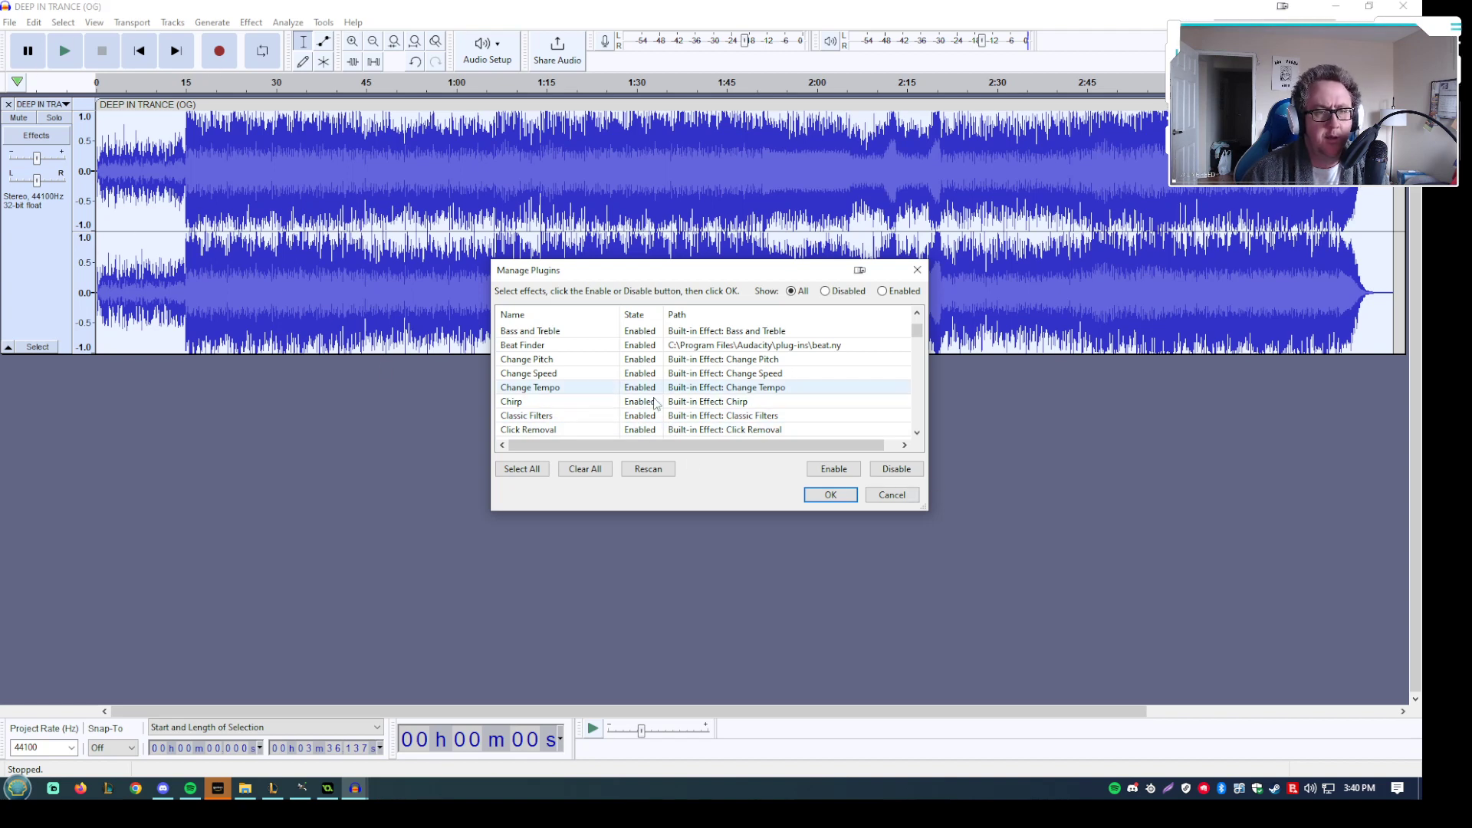
left_click(892, 495)
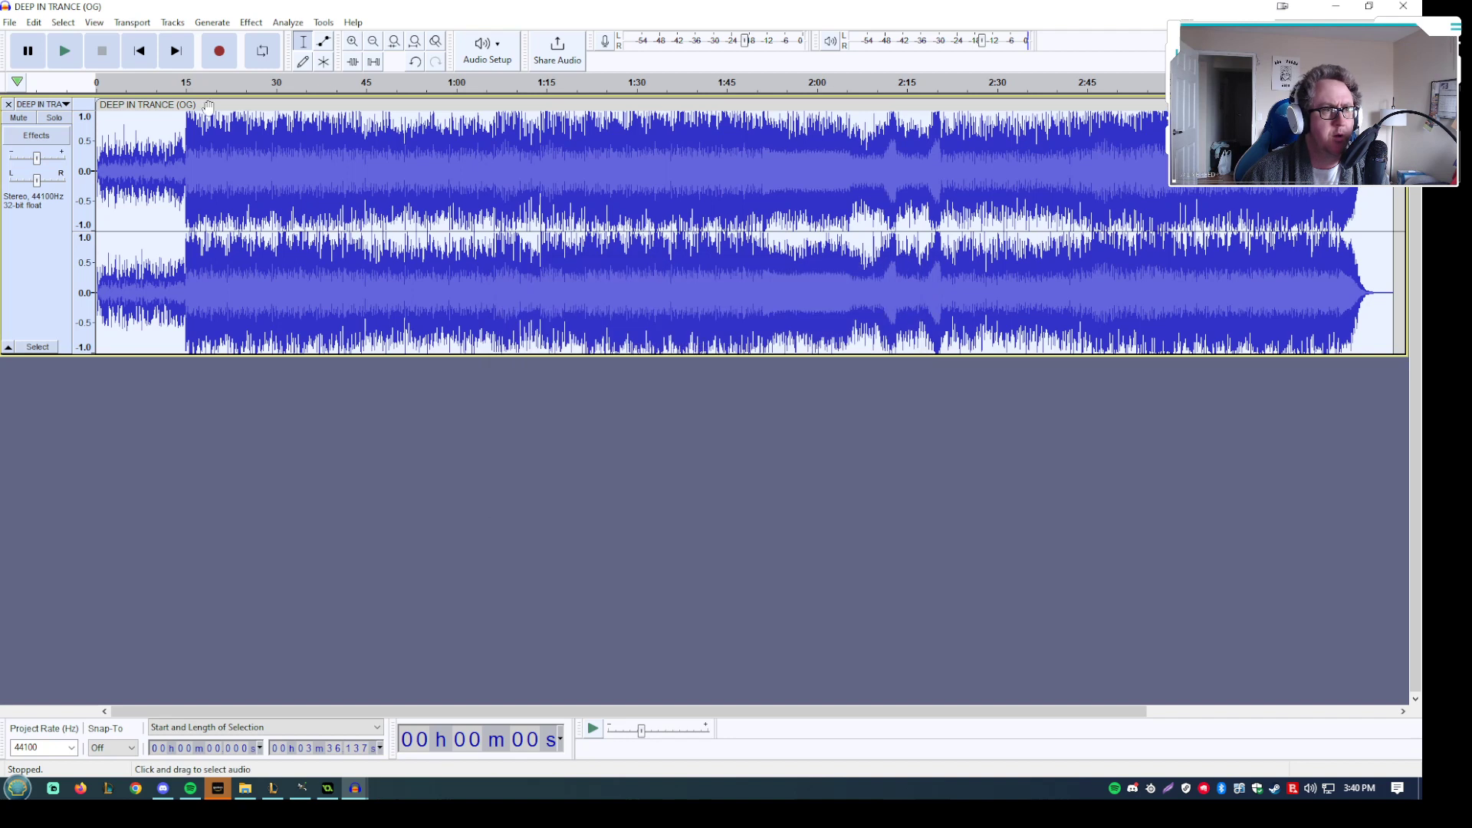
left_click(250, 22)
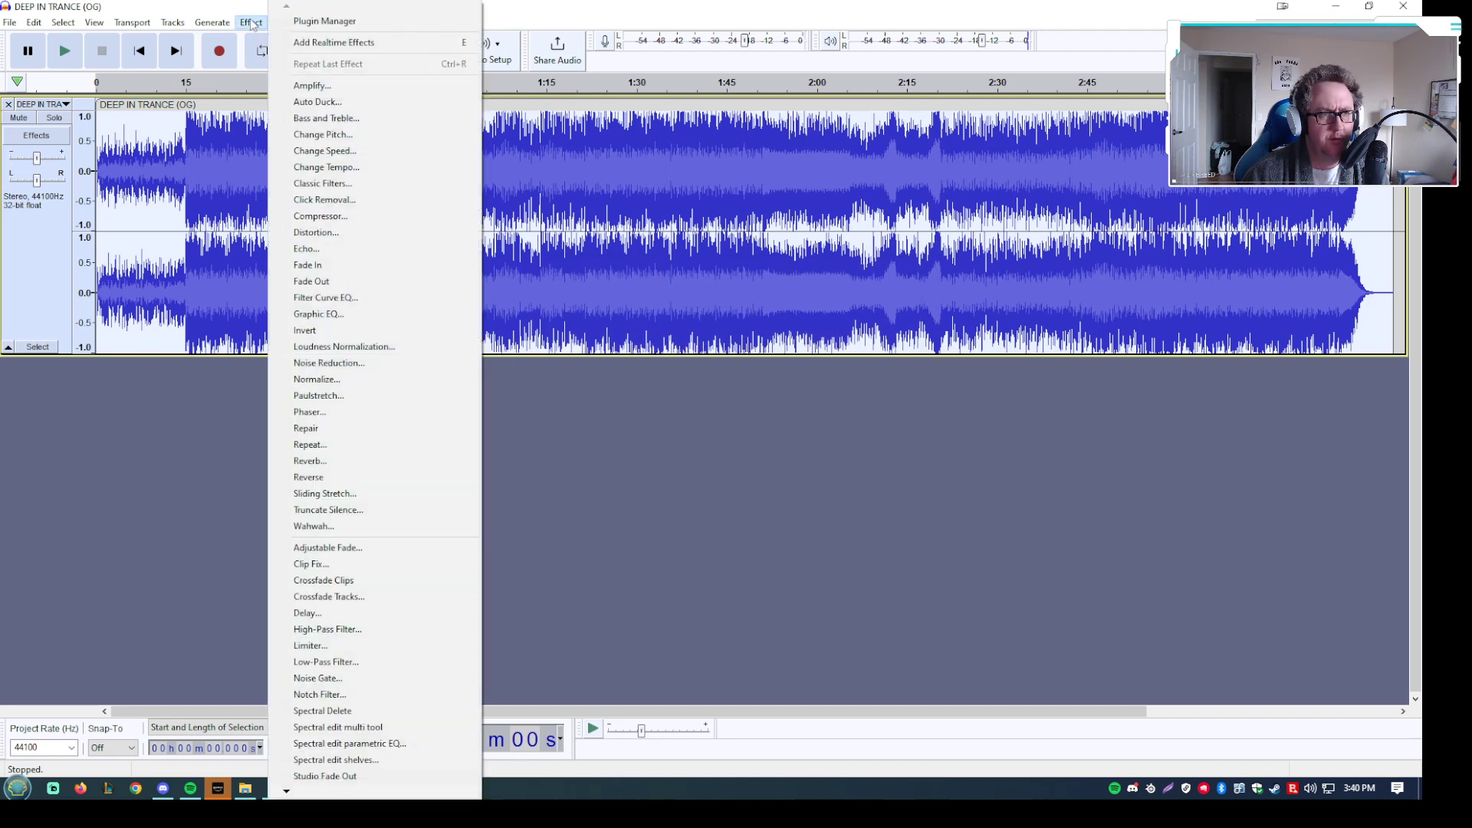
Step: Apply a Butterworth order-1 lowpass Classic Filter with 300 Hz cutoff to the whole song
left_click(324, 183)
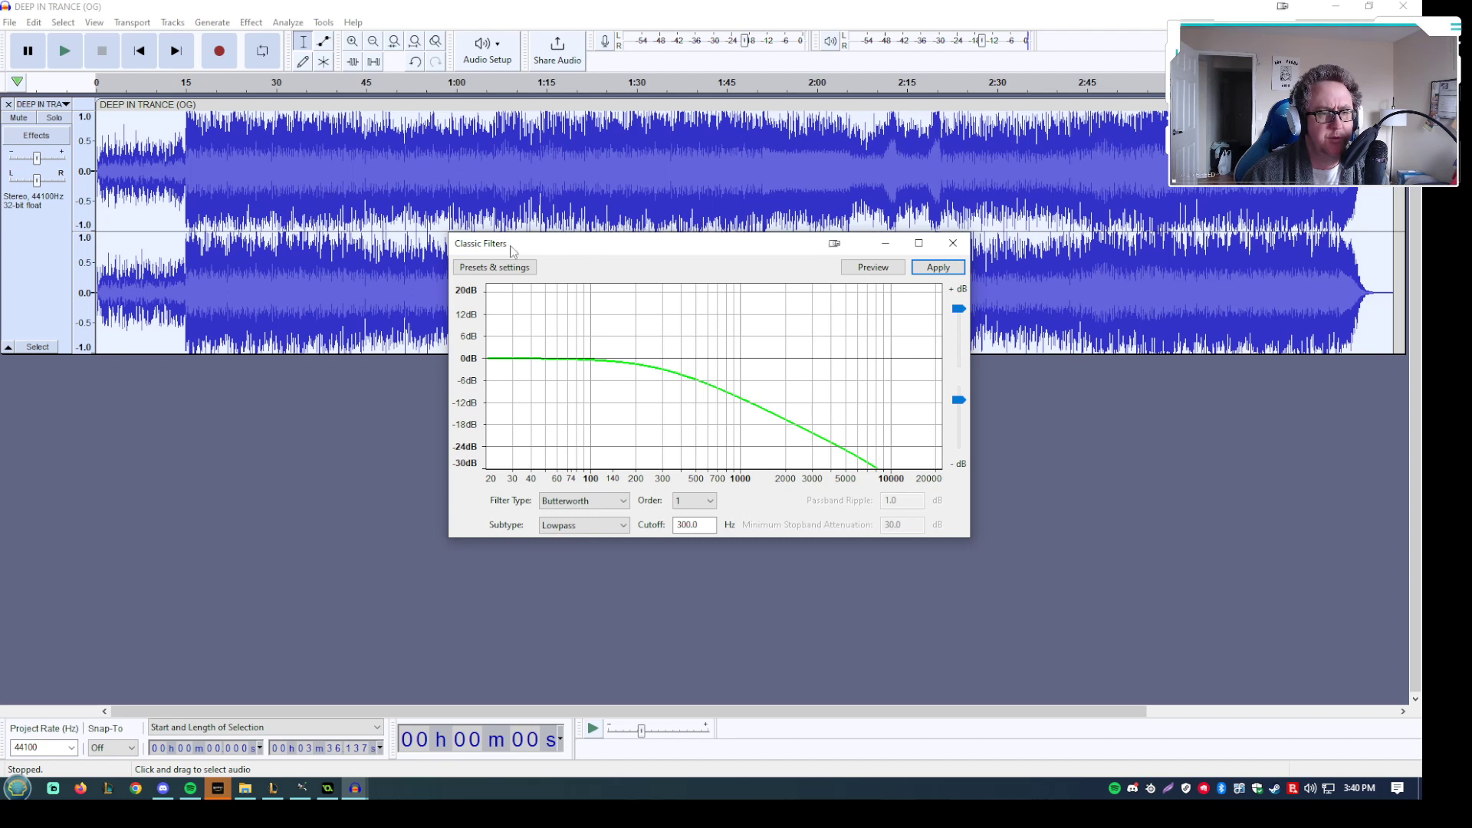
left_click(571, 526)
left_click(573, 535)
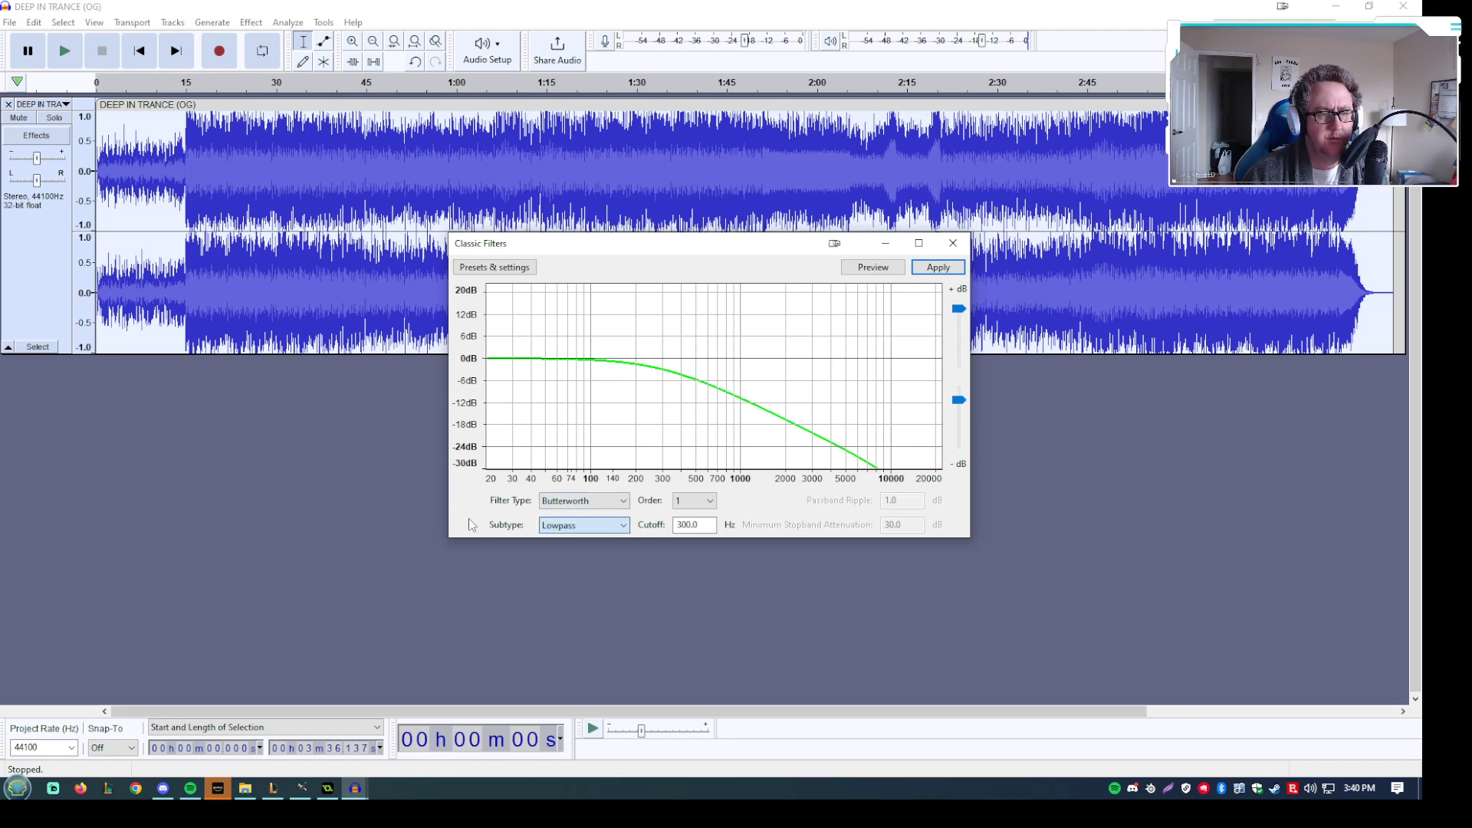
left_click(938, 267)
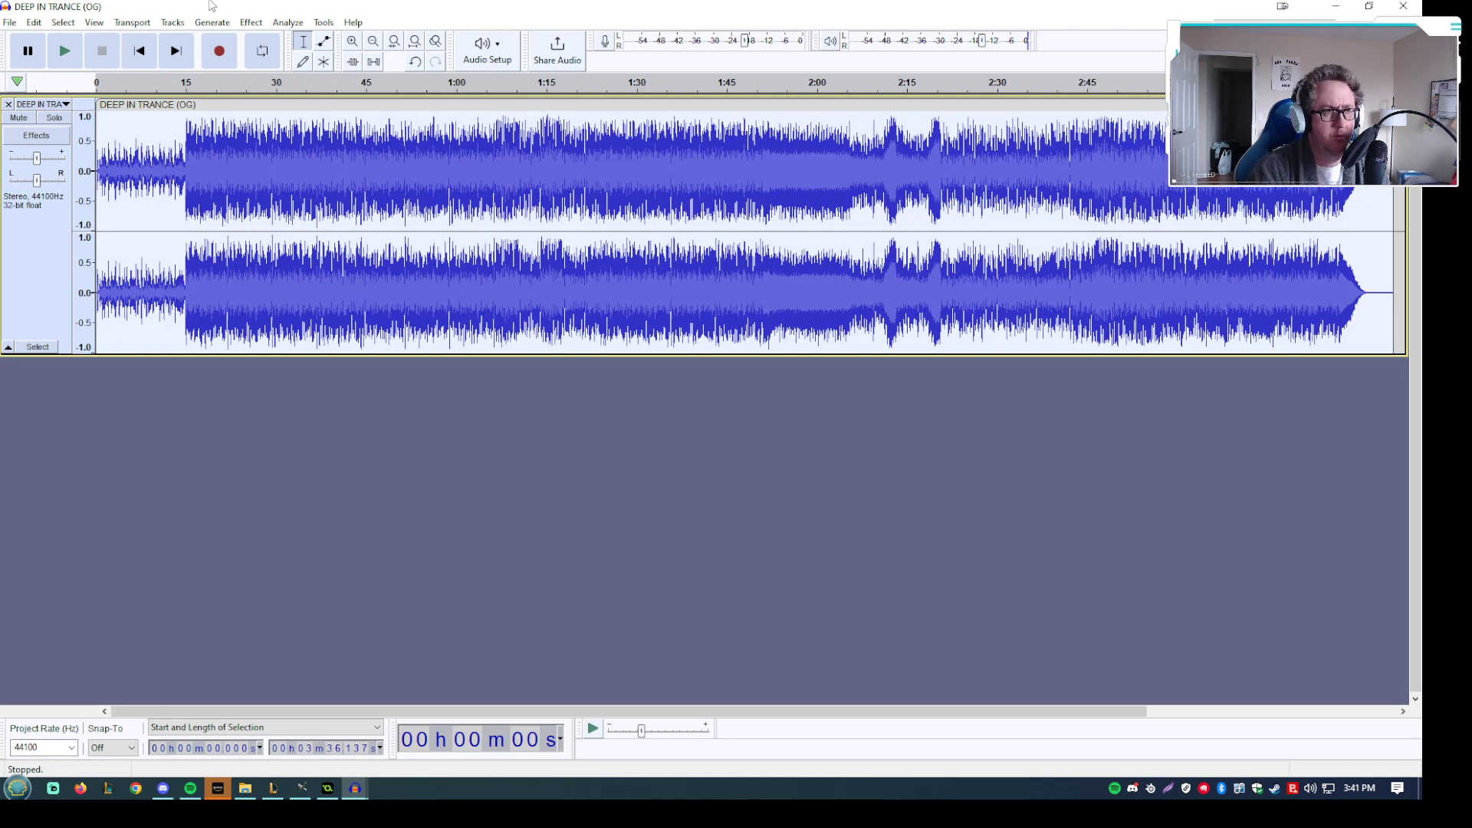
Step: Preview the filtered song from about 15 s to 55 s, then select the whole track
left_click(196, 134)
left_click_drag(185, 140, 420, 154)
left_click(71, 51)
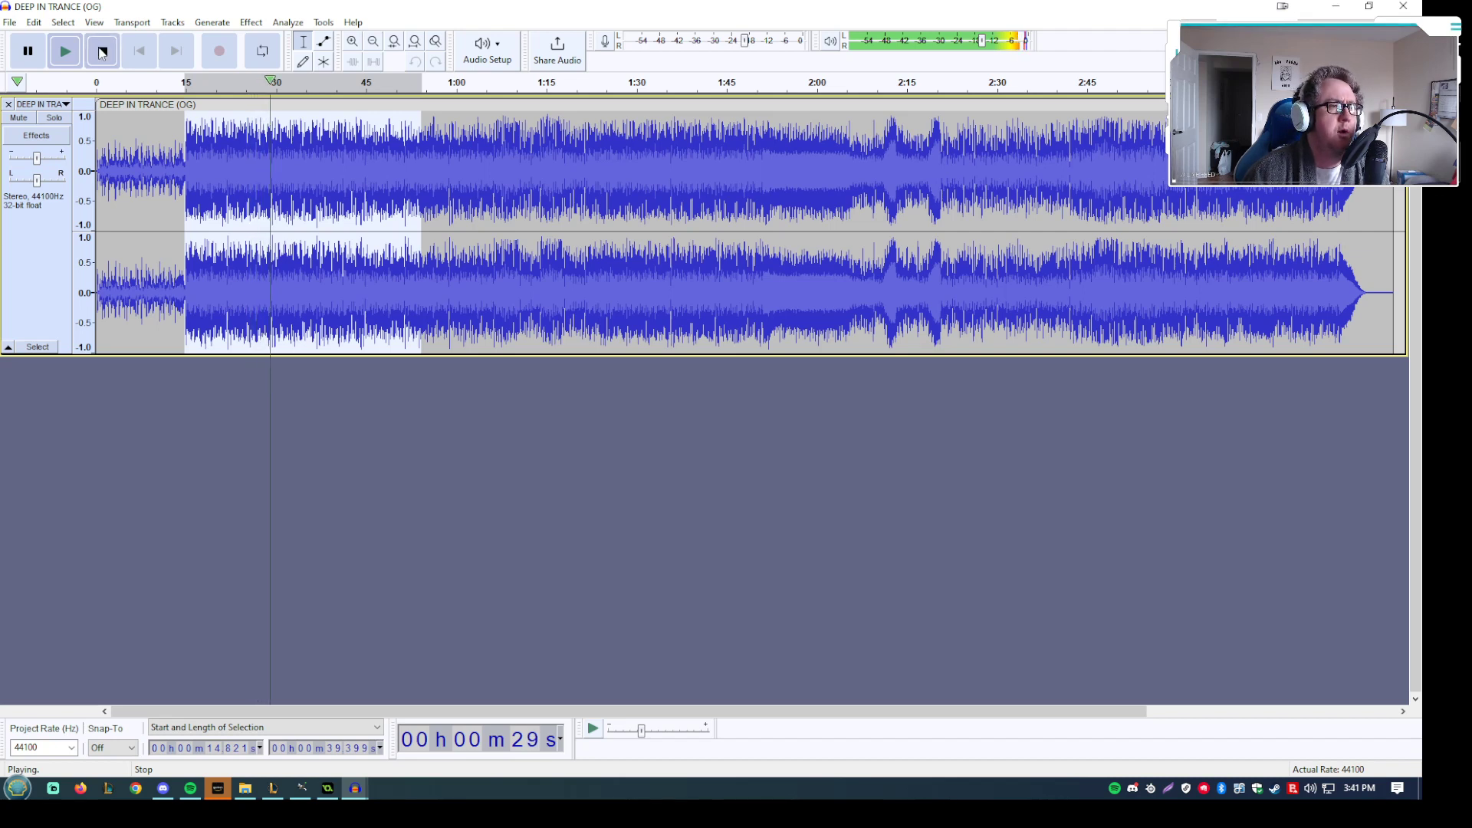
left_click(92, 51)
left_click(206, 188)
key("ctrl+a")
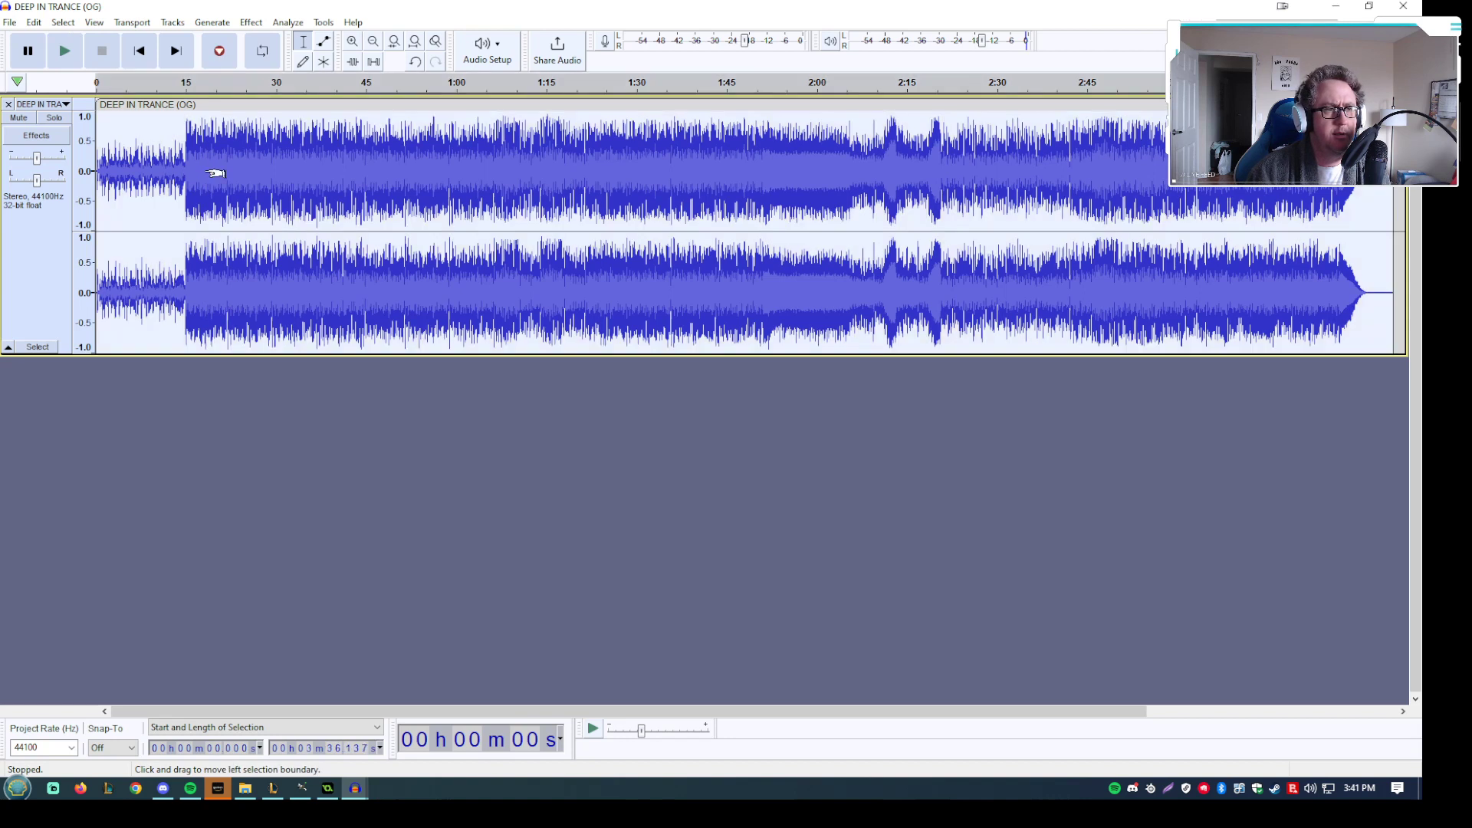
left_click(251, 22)
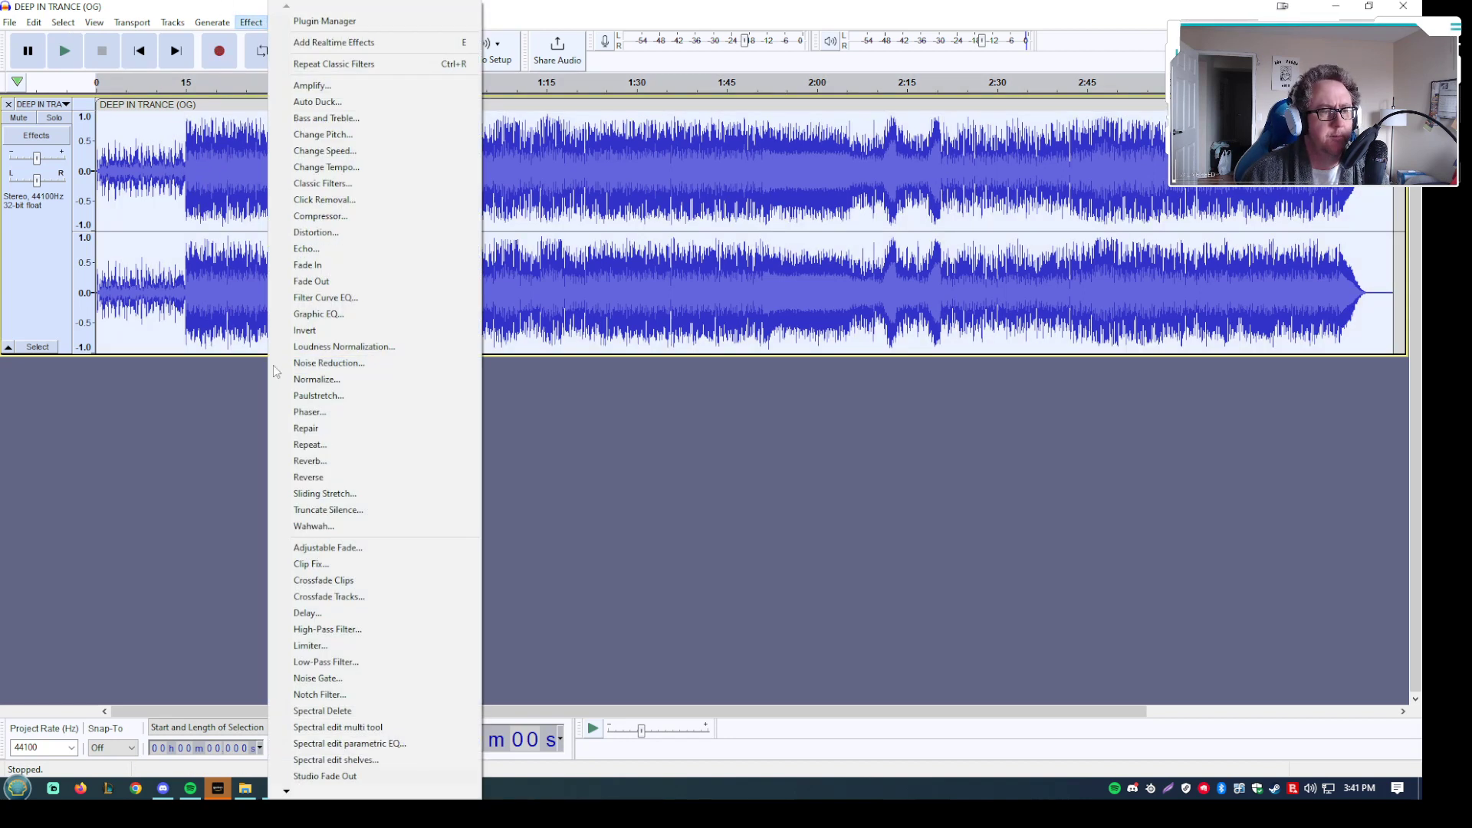
Step: Apply Reverb with Room Size 75%, Reverberance 50% and Damping 50%
left_click(332, 462)
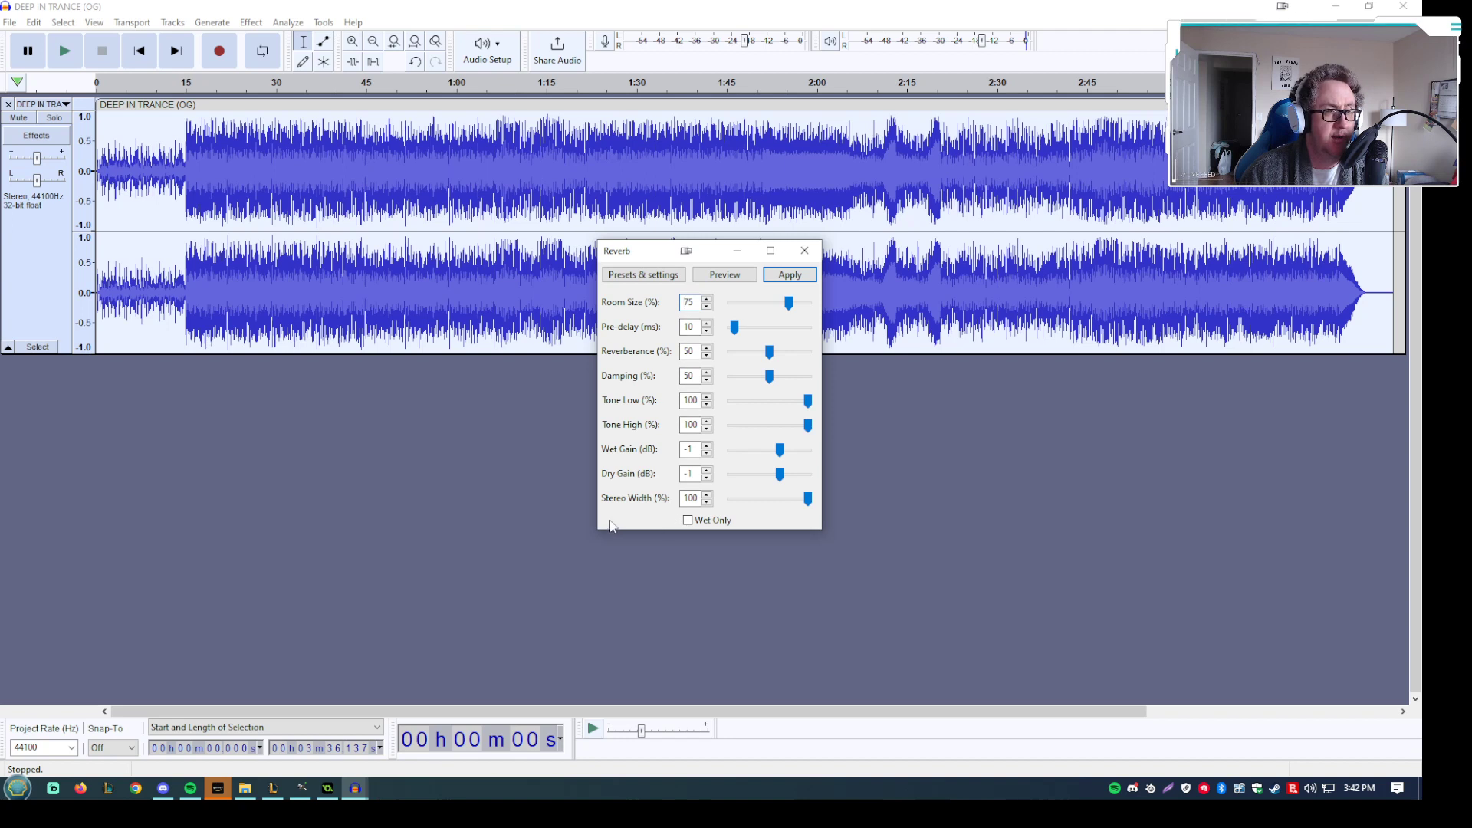
left_click(790, 276)
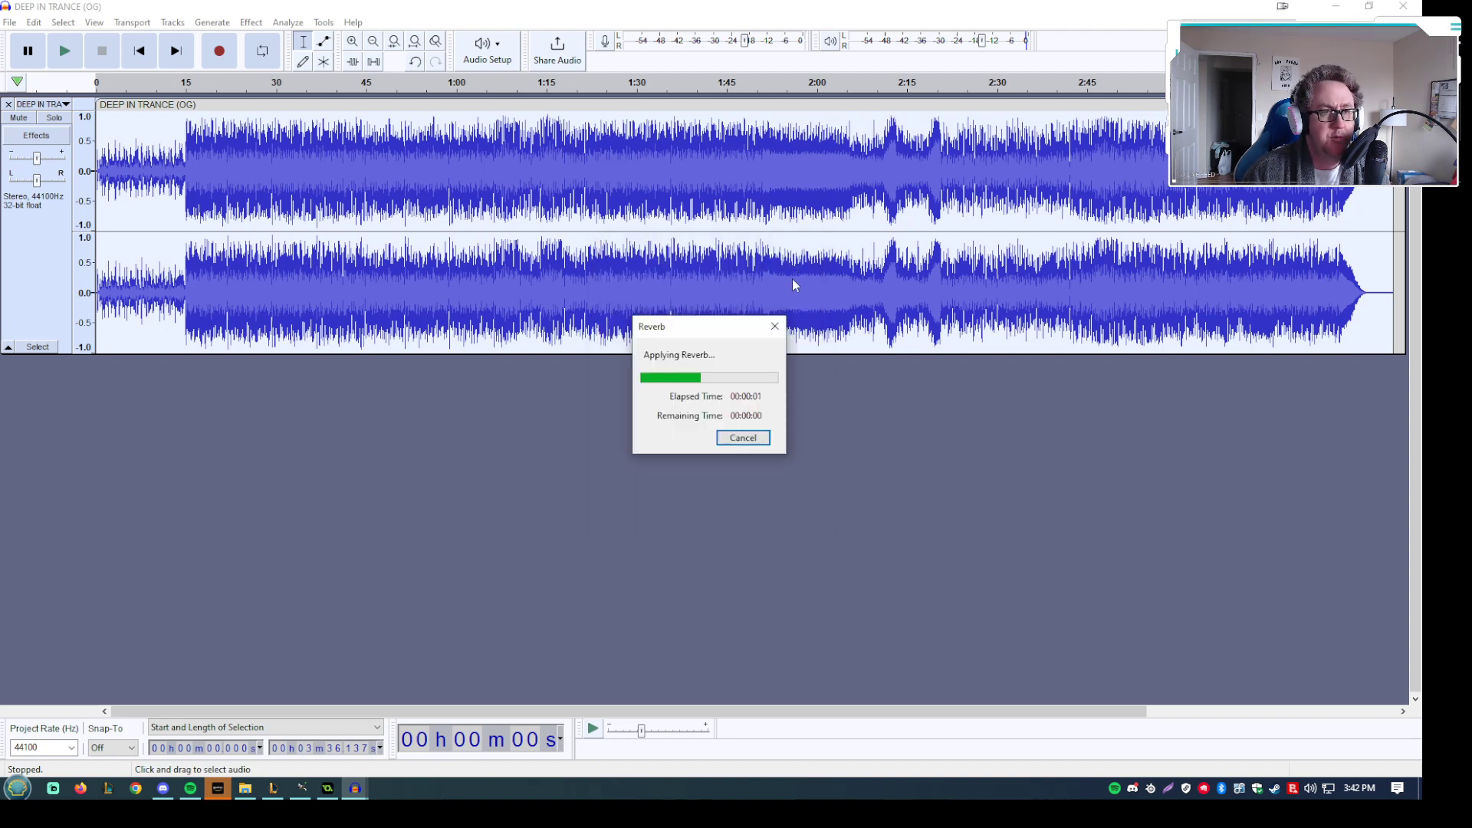
Step: Listen to the reverbed song from about 15 s, then stop playback
left_click(184, 156)
key("space")
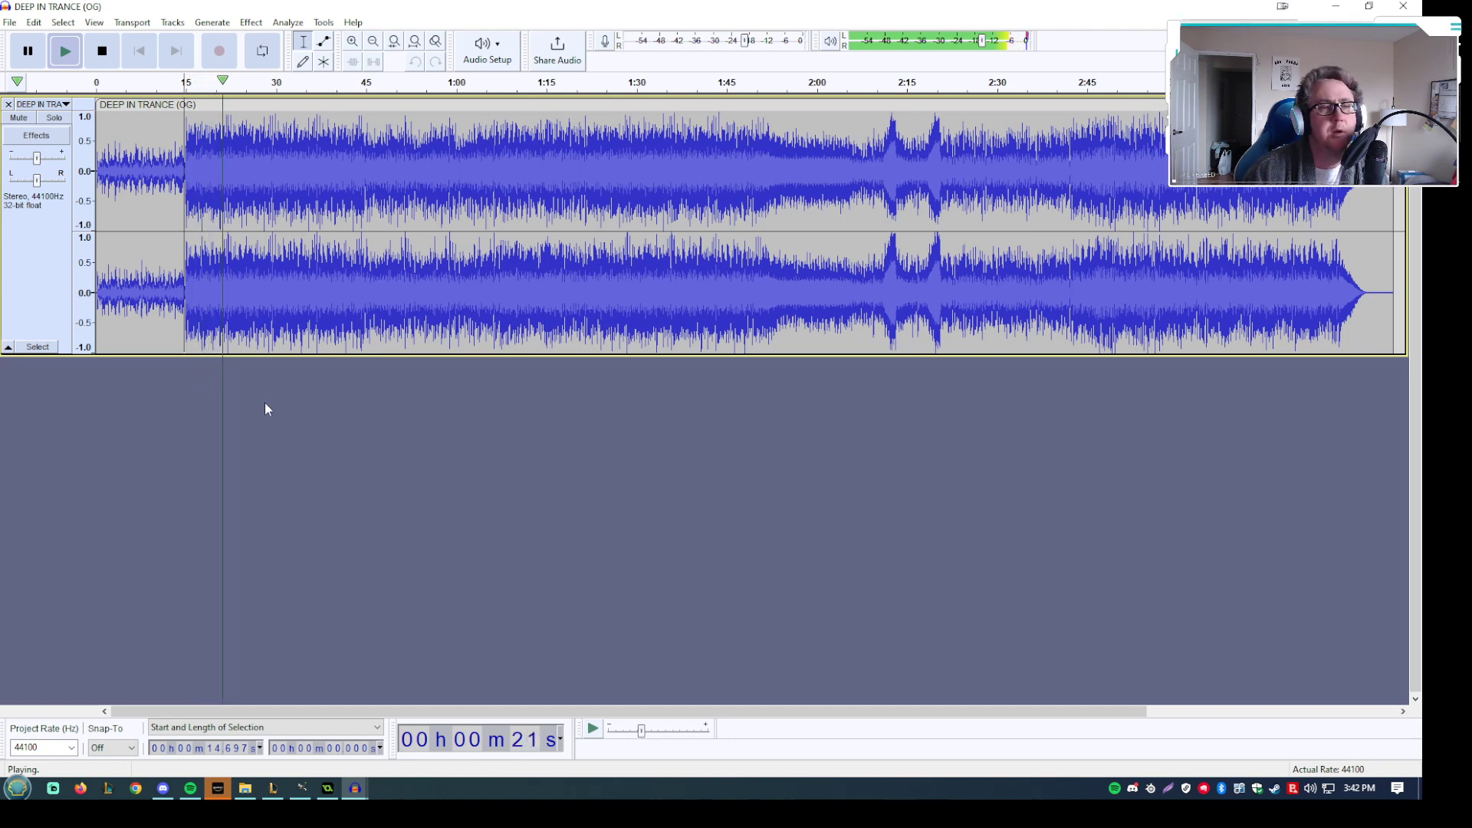
left_click(315, 188)
key("space")
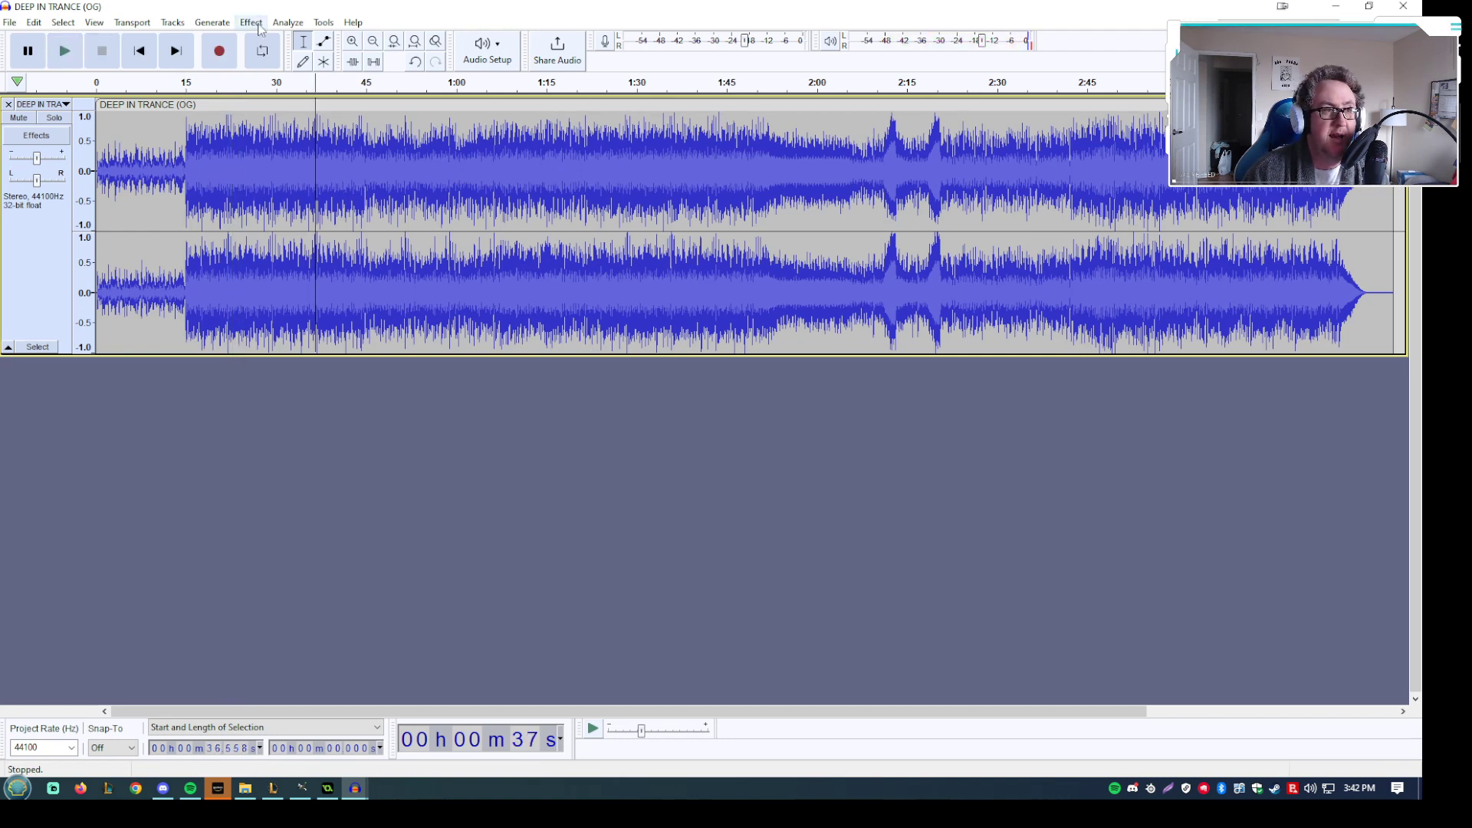
Step: Apply a second Reverb pass with 75% room size to the entire track
left_click(250, 23)
left_click(347, 460)
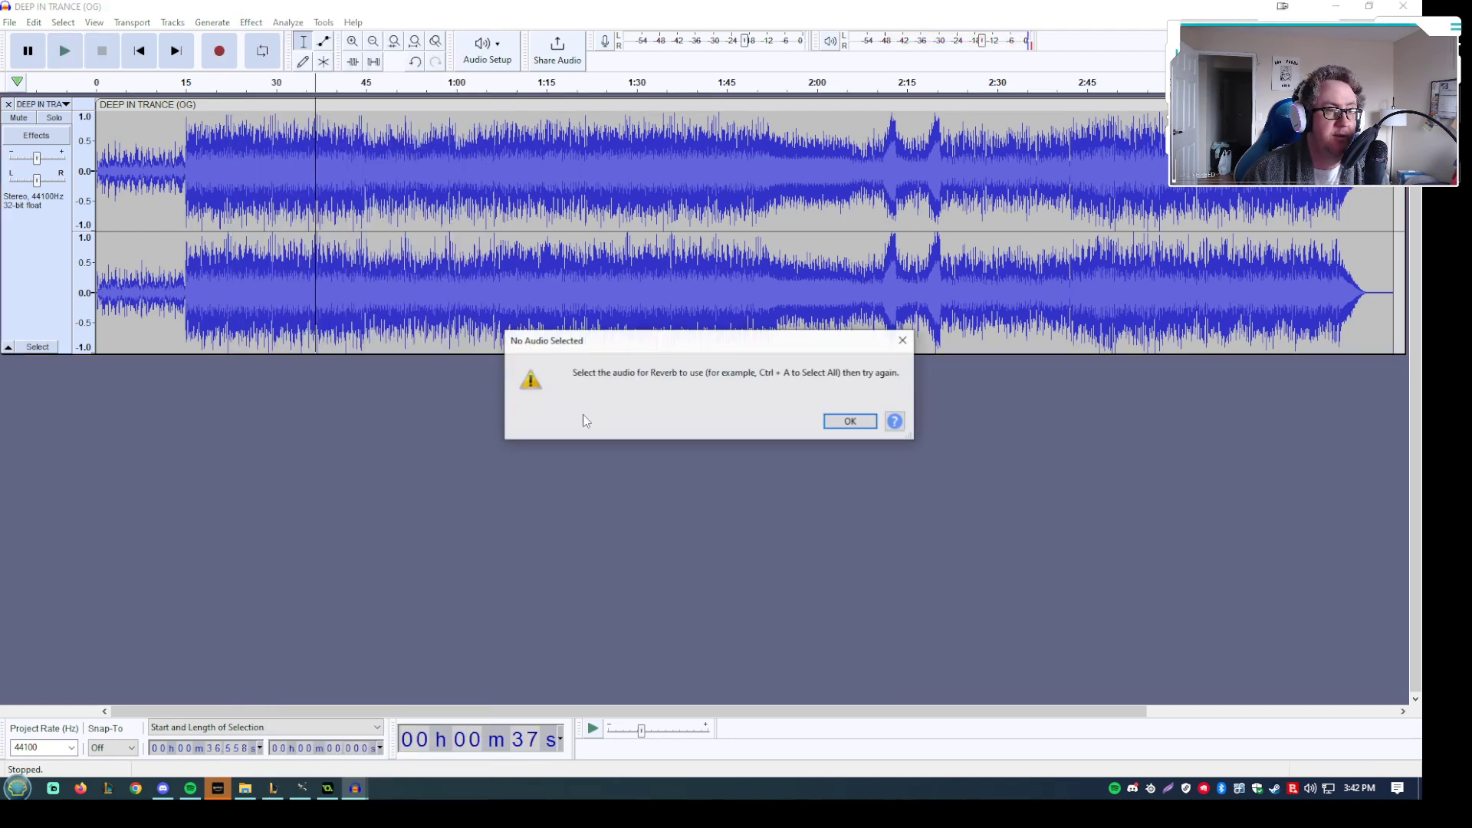
left_click(850, 422)
key("ctrl+a")
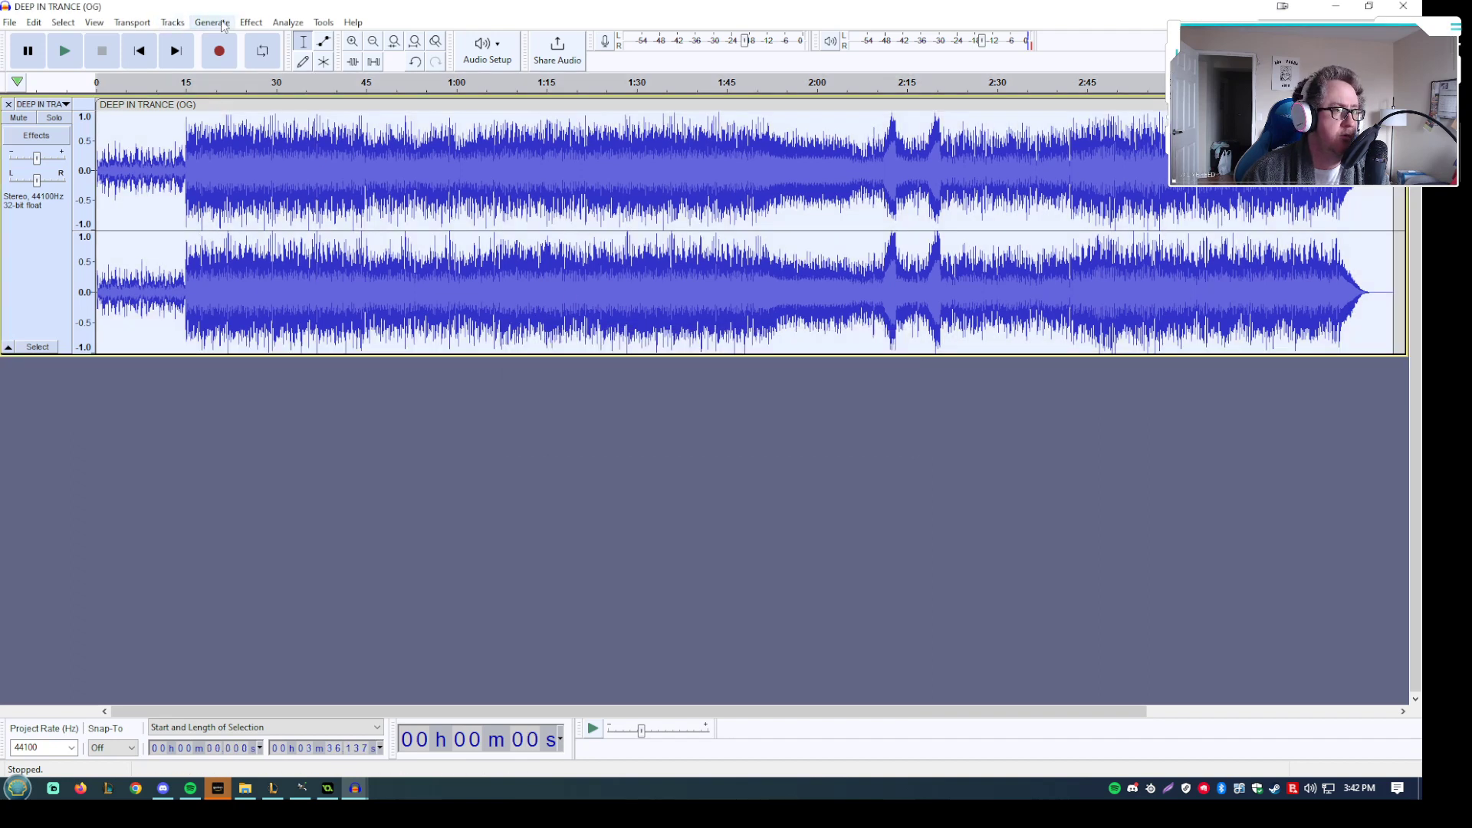
left_click(245, 23)
left_click(357, 461)
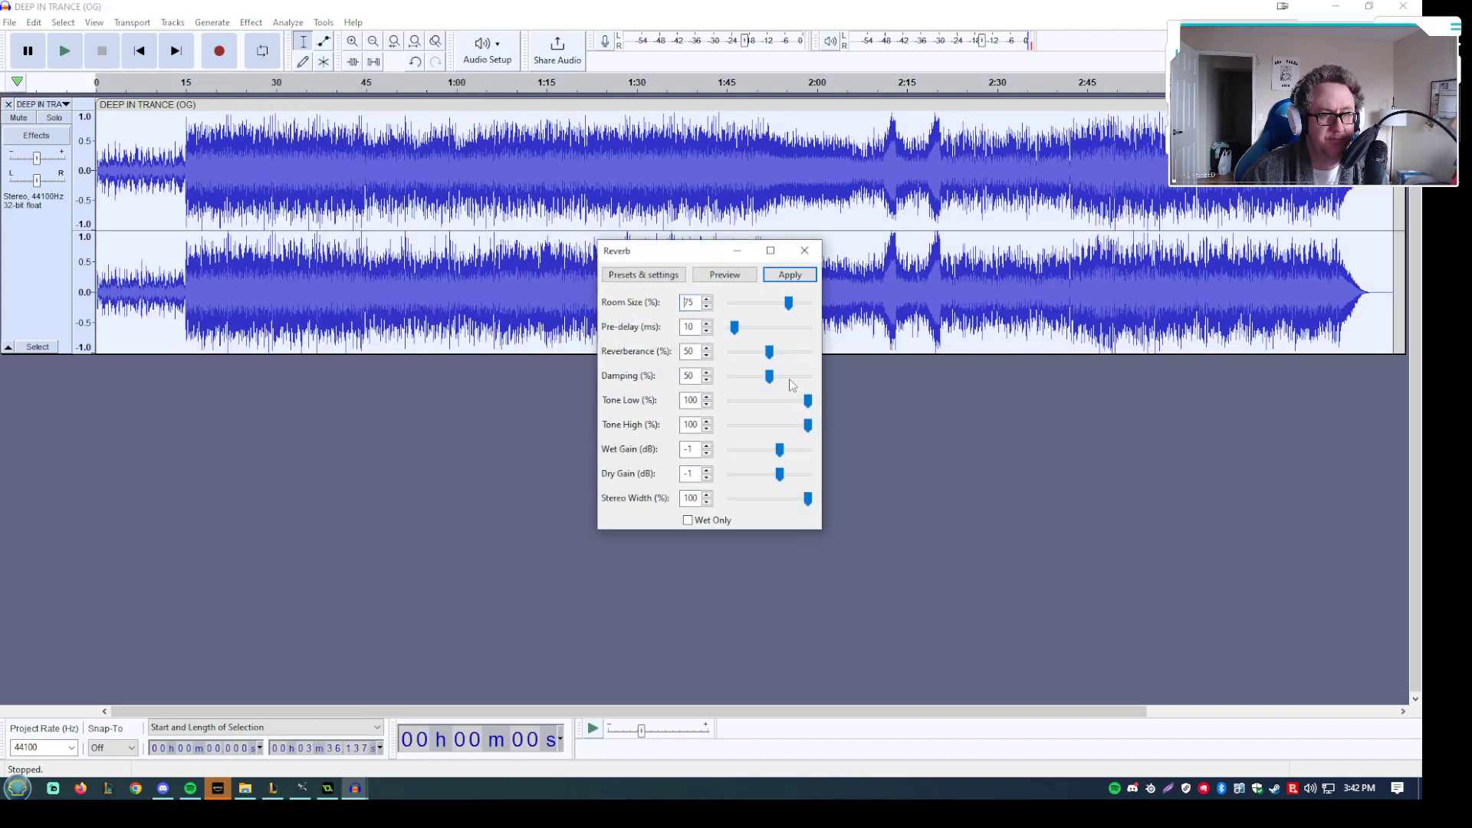
left_click(791, 274)
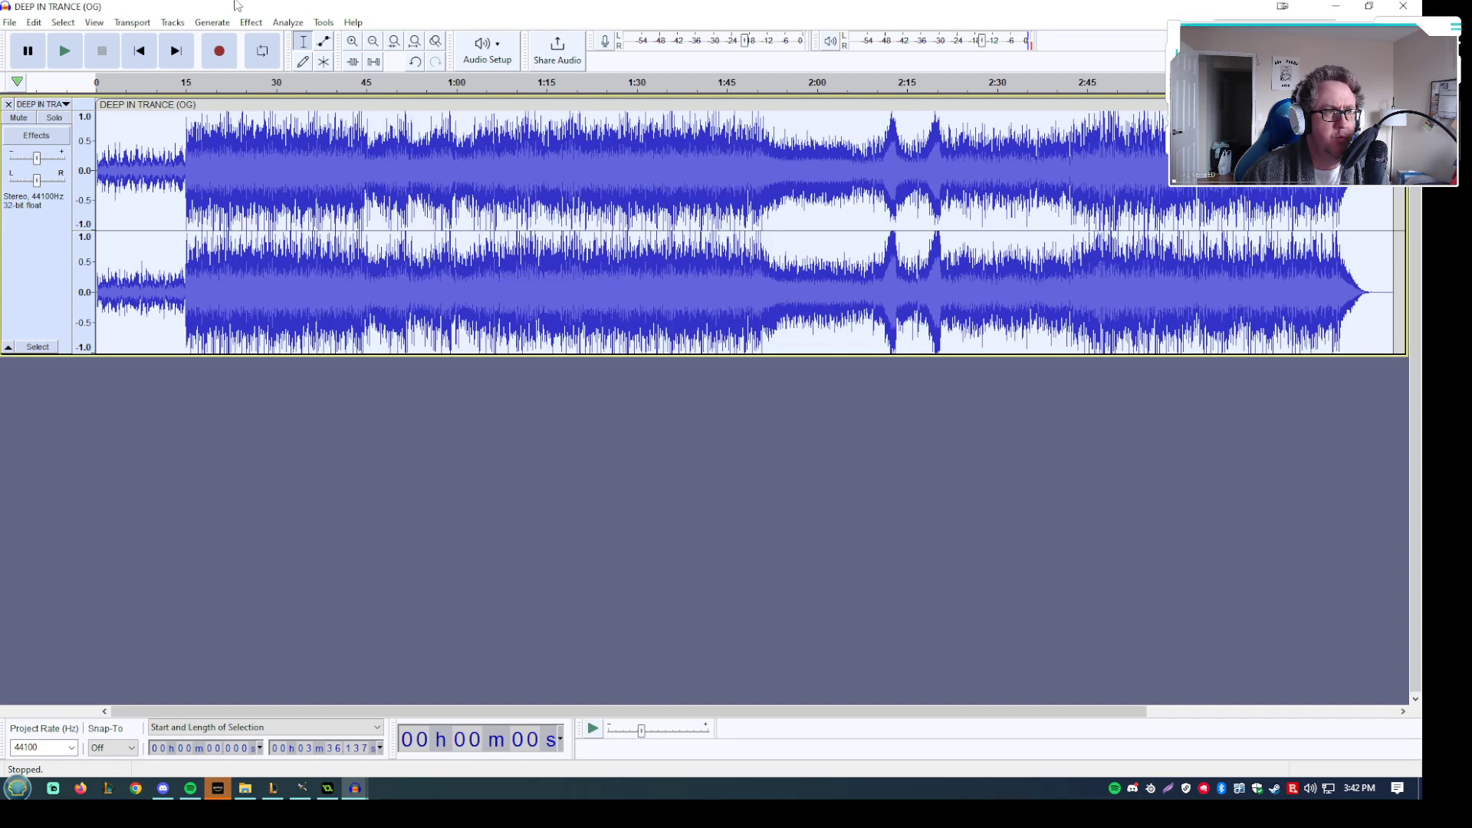
key("ctrl+o")
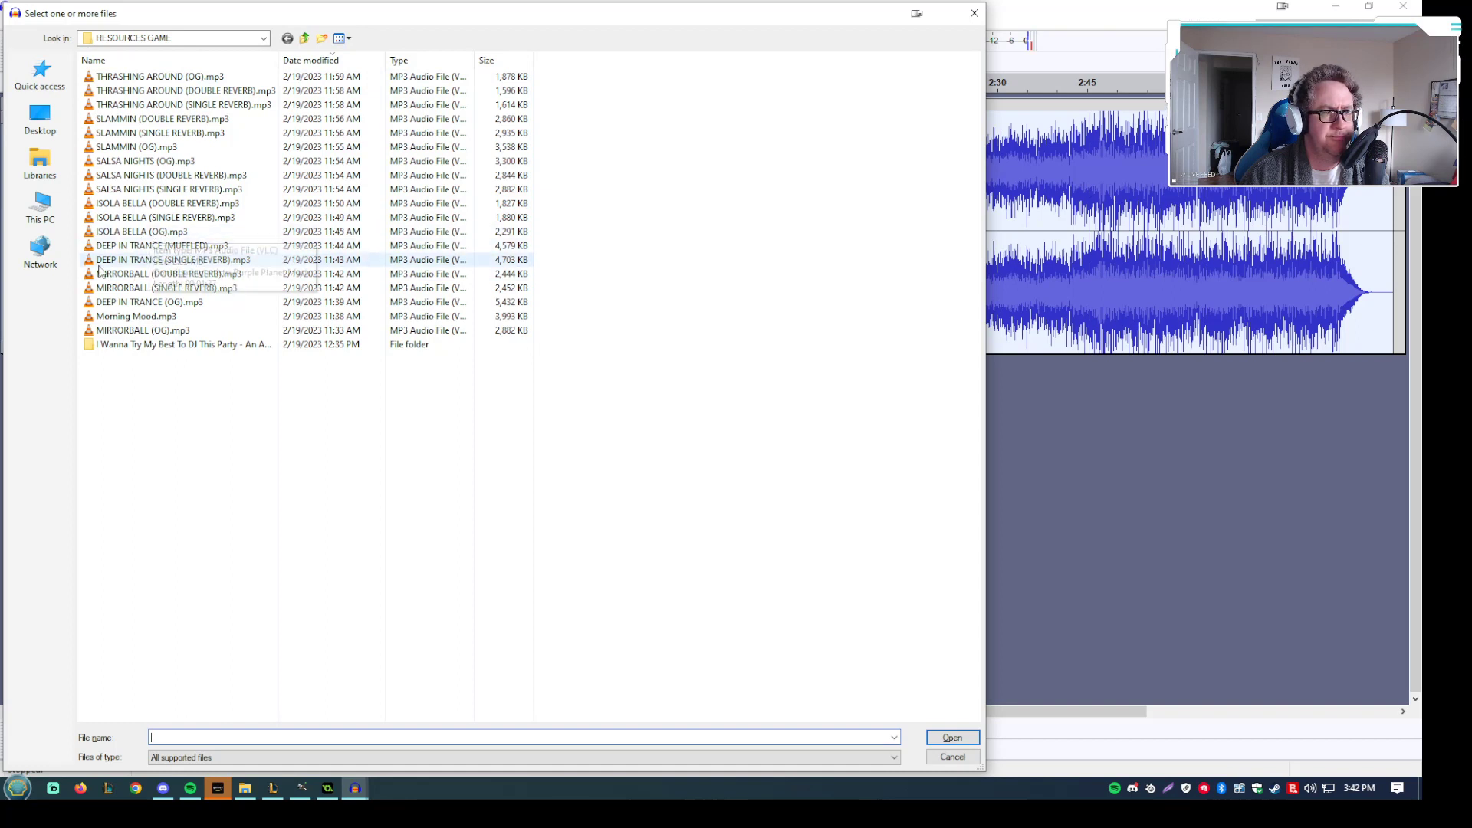
Step: Open the original DEEP IN TRANCE (OG).mp3 in a new window and preview 15–54 s
left_click(154, 304)
double_click(154, 304)
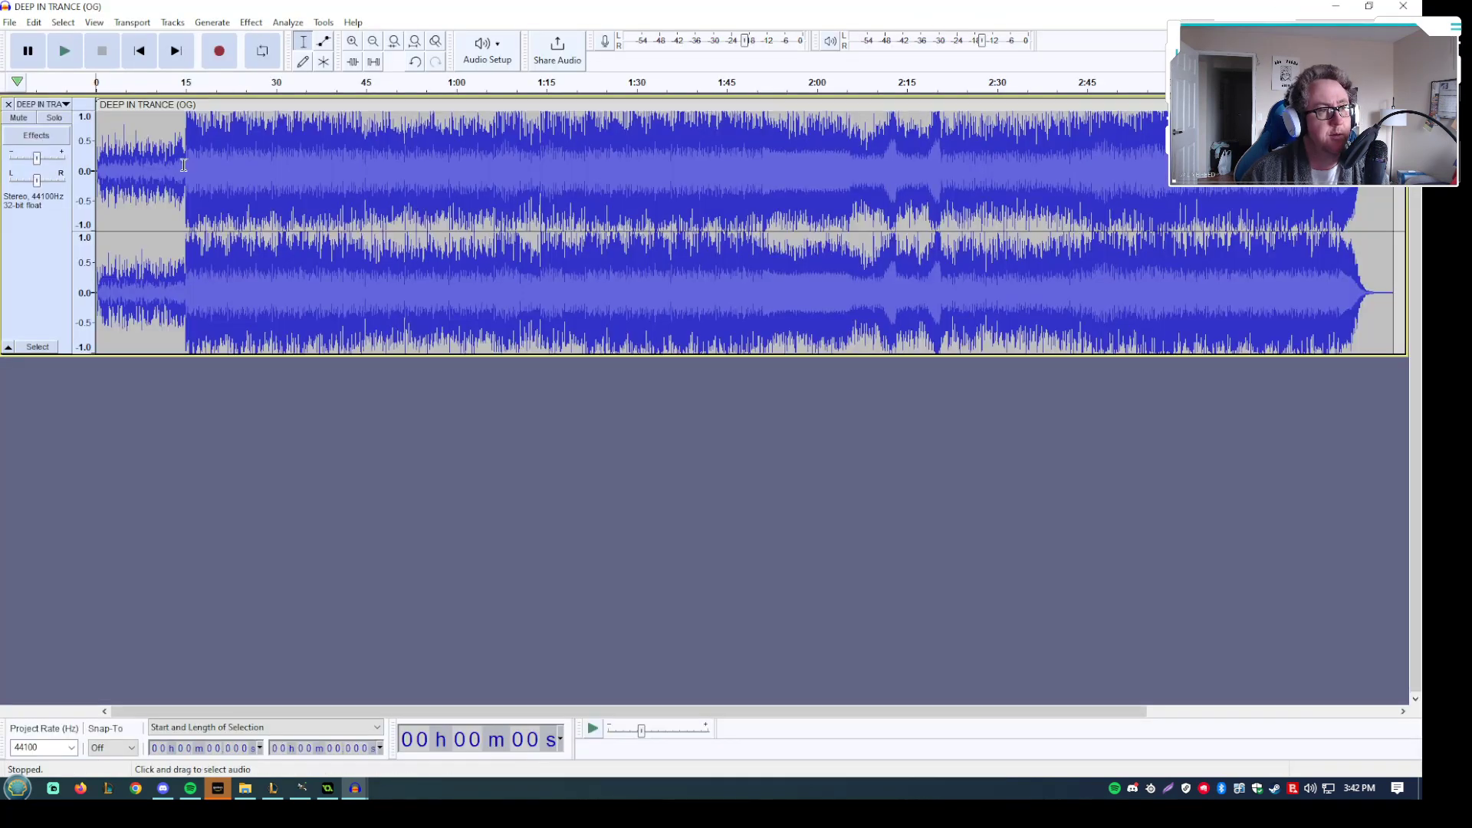
left_click_drag(184, 163, 421, 164)
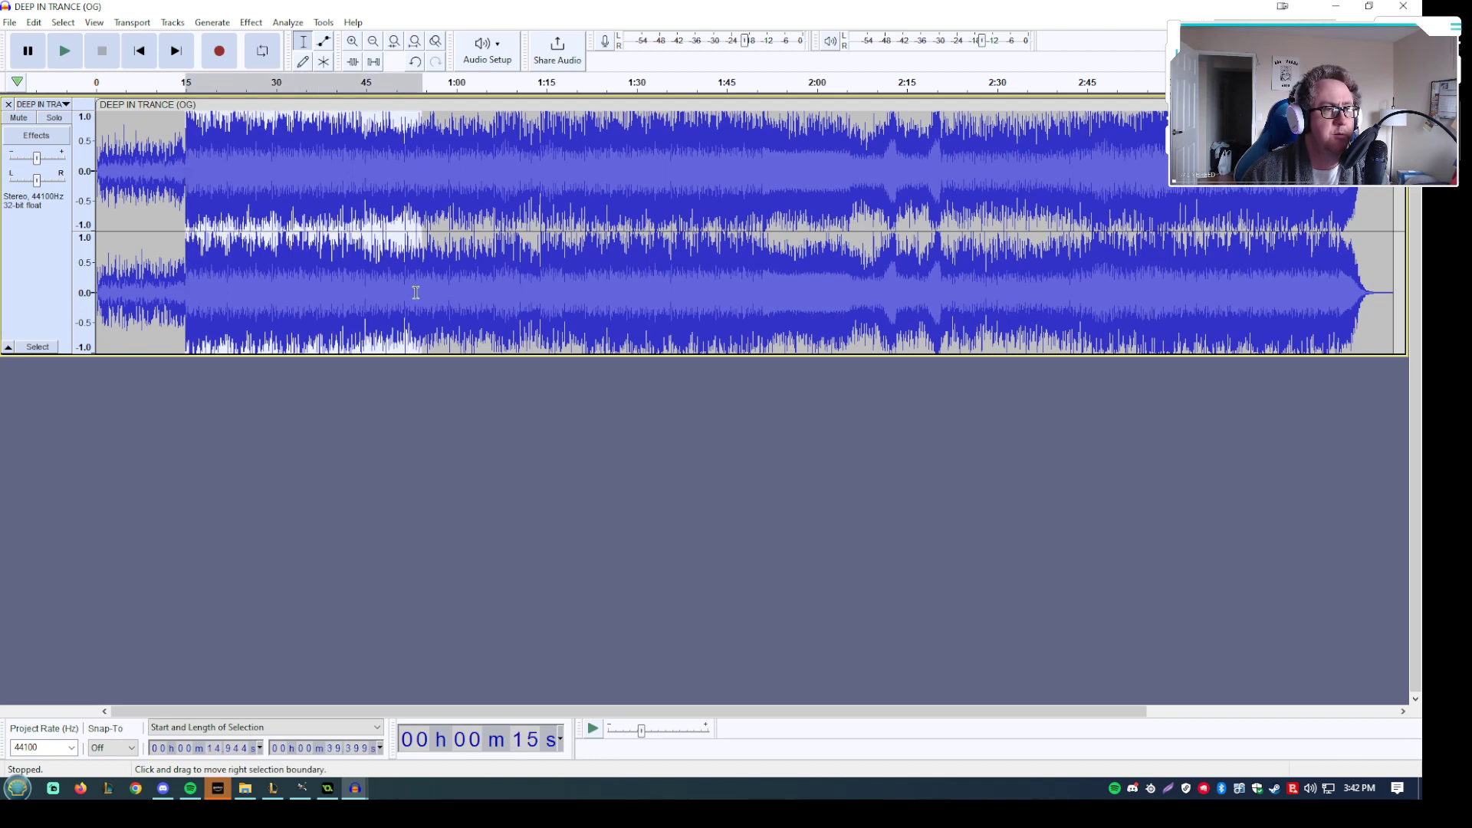
key("space")
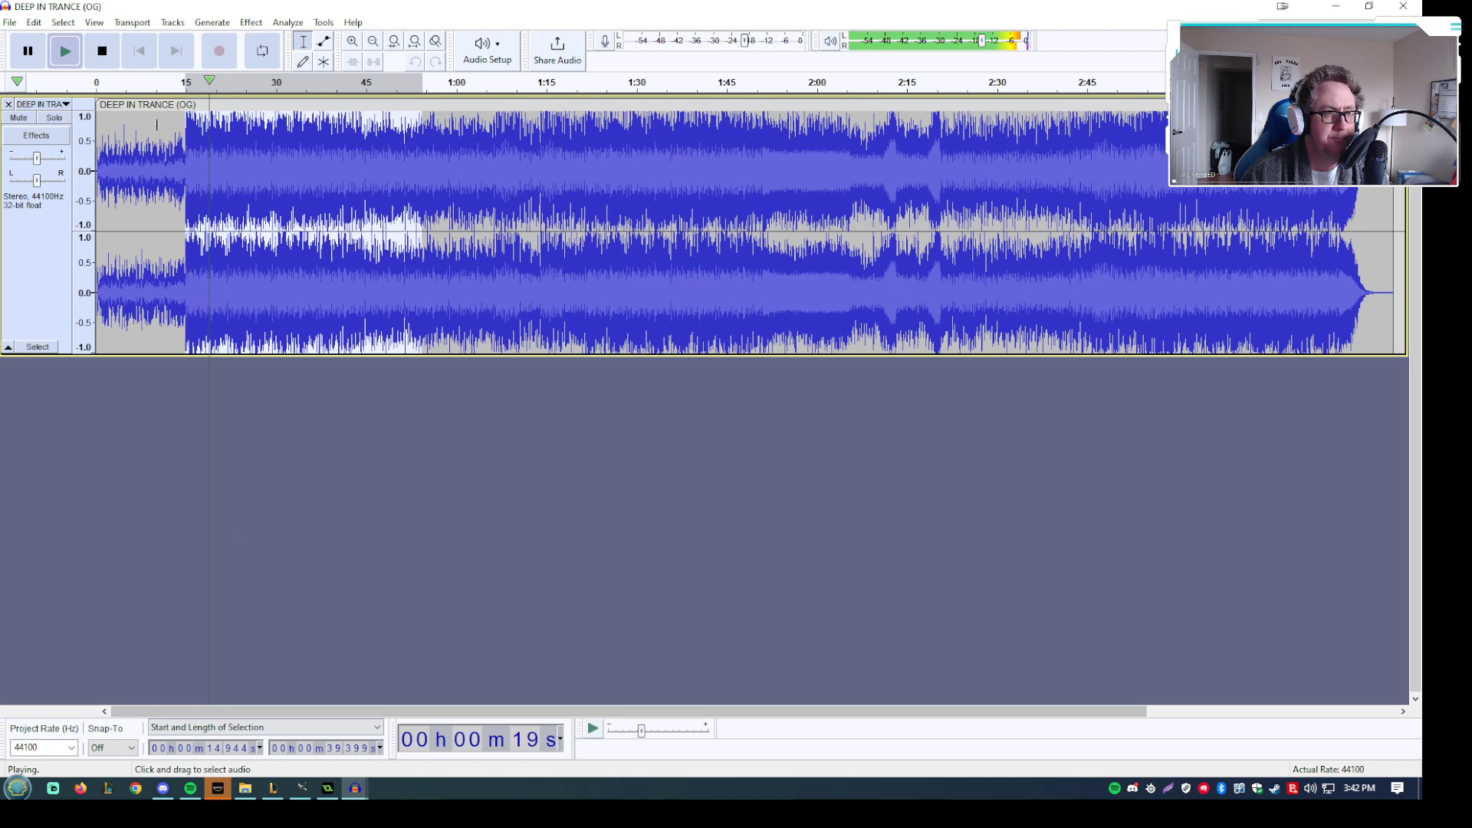
key("space")
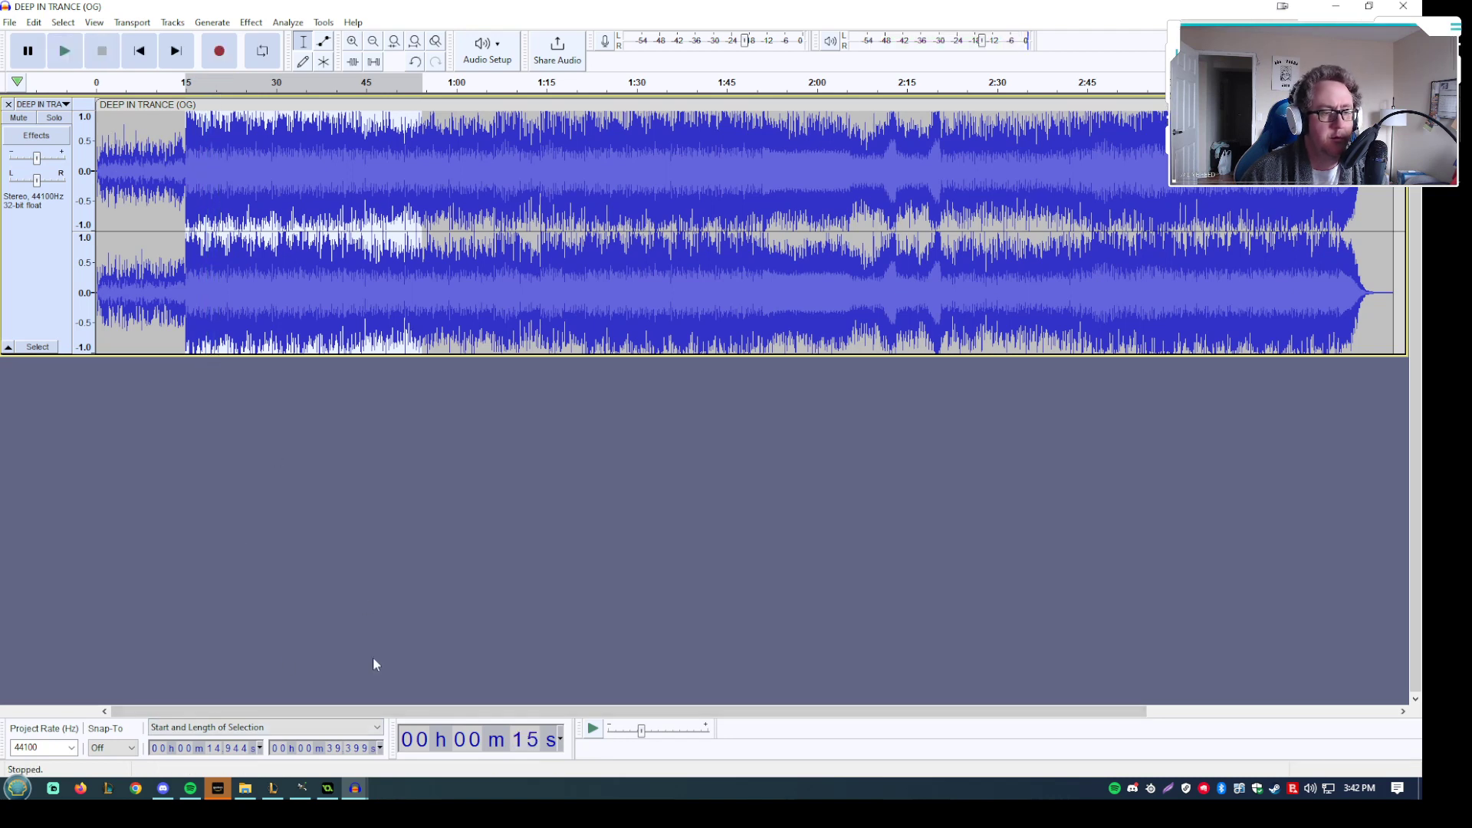
Step: Return to the processed project and preview its 14.7–50.1 s section
mouse_move(359, 794)
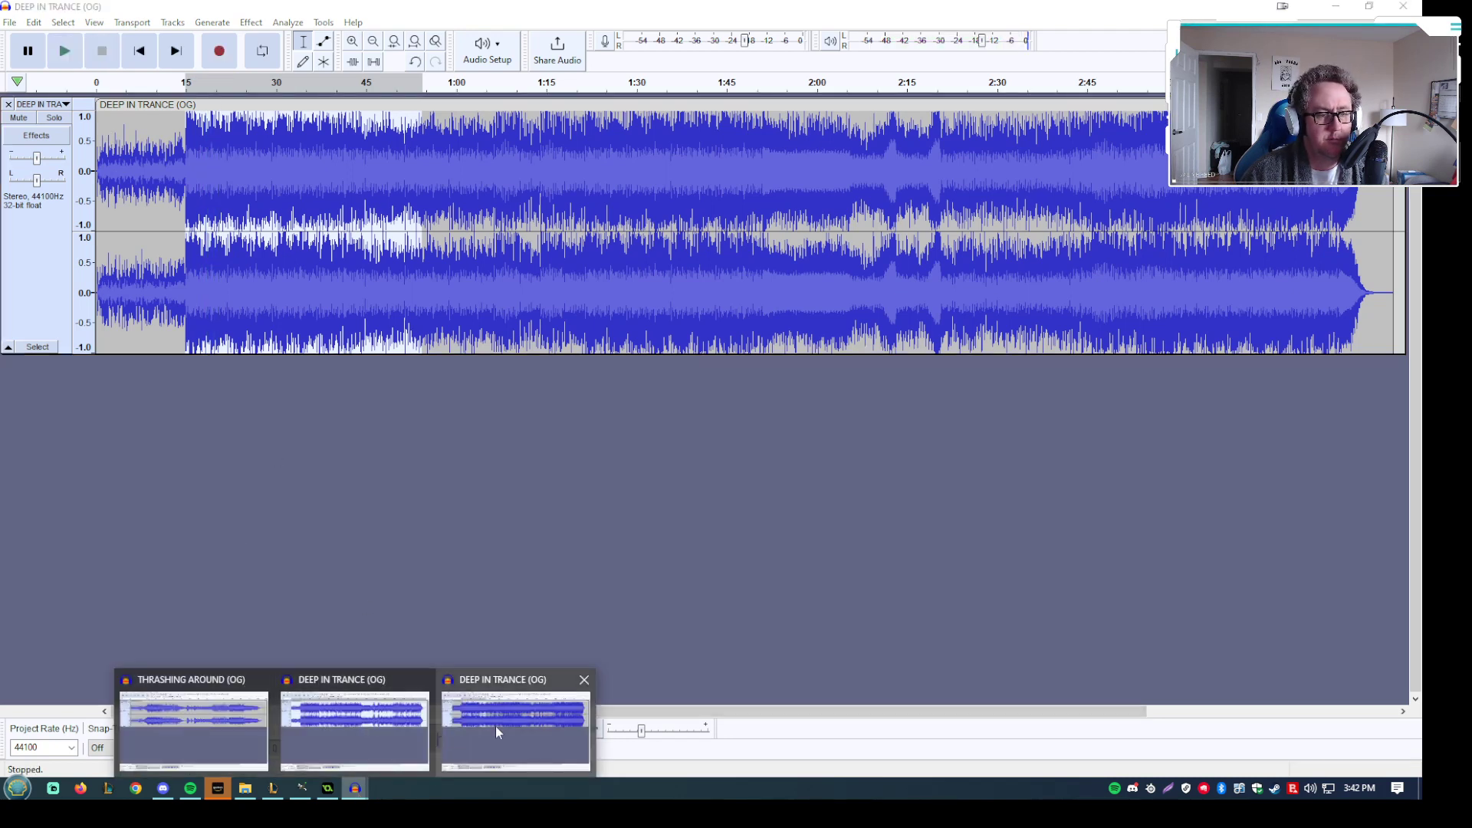
left_click(390, 729)
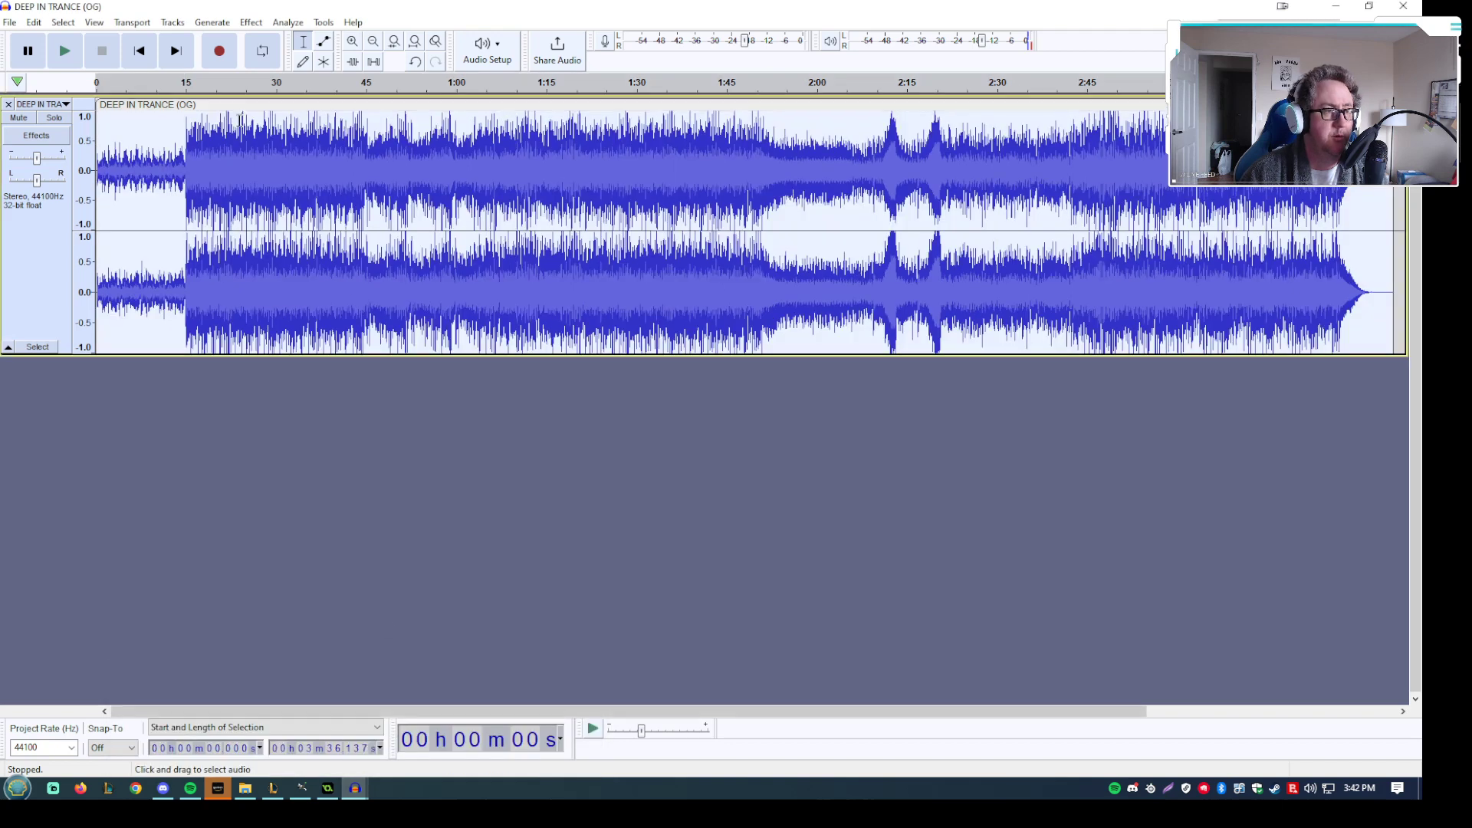
left_click_drag(182, 137, 396, 176)
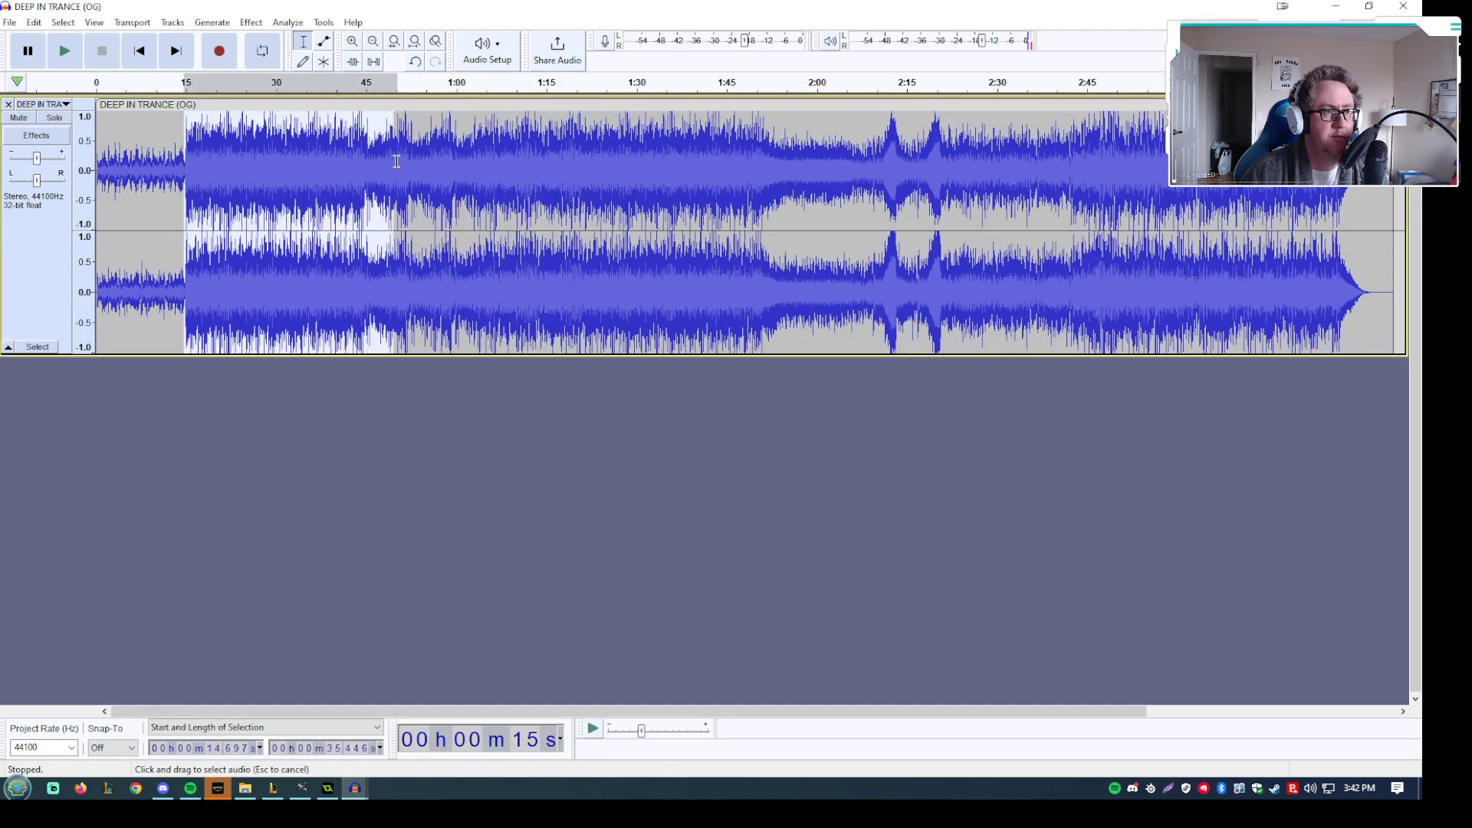
key("space")
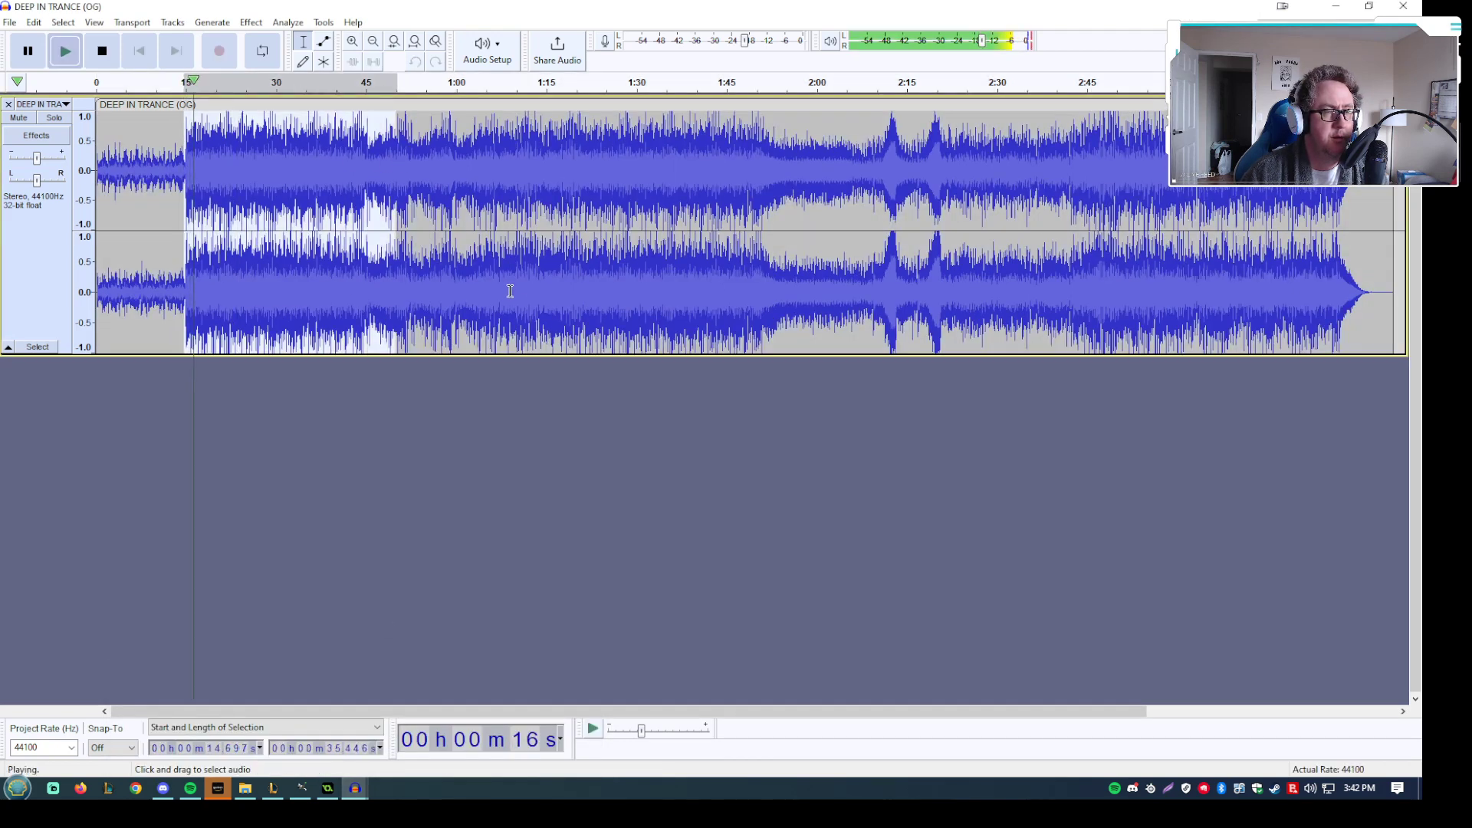
left_click(105, 60)
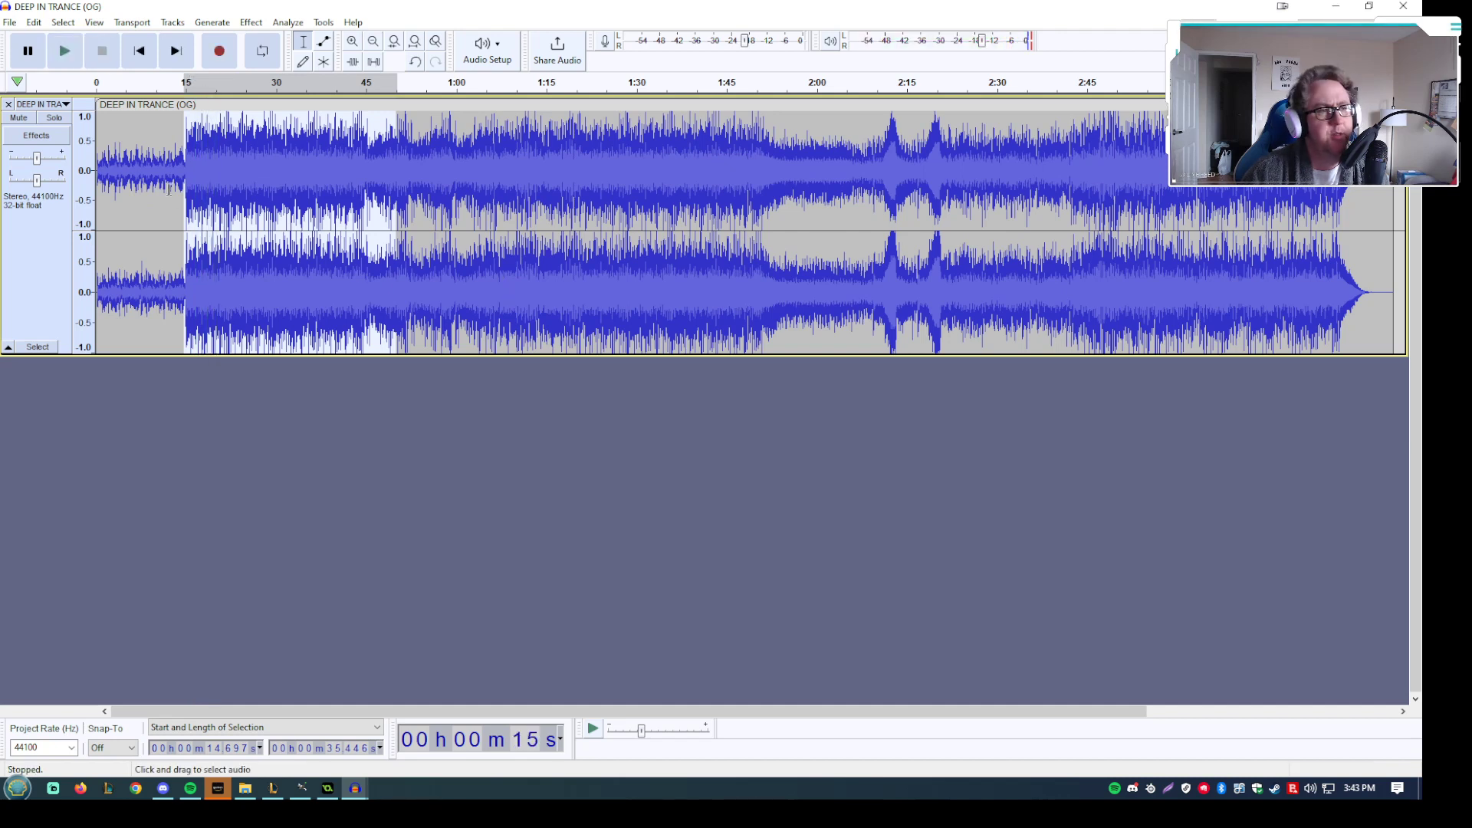
Step: Amplify the whole track to a -4 dB new peak, then play it from about 13.6 s
key("ctrl+a")
left_click(251, 22)
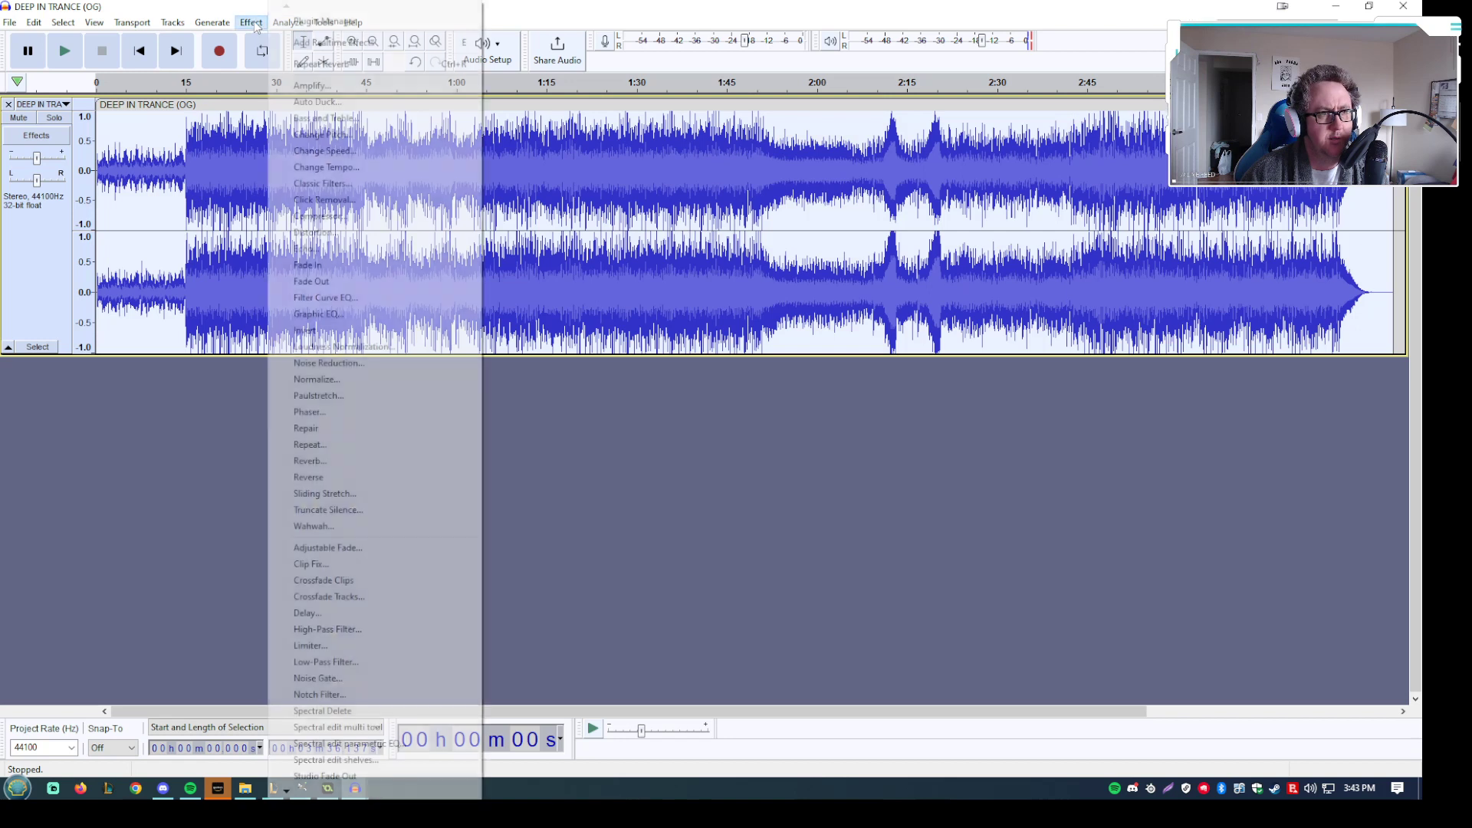
left_click(311, 85)
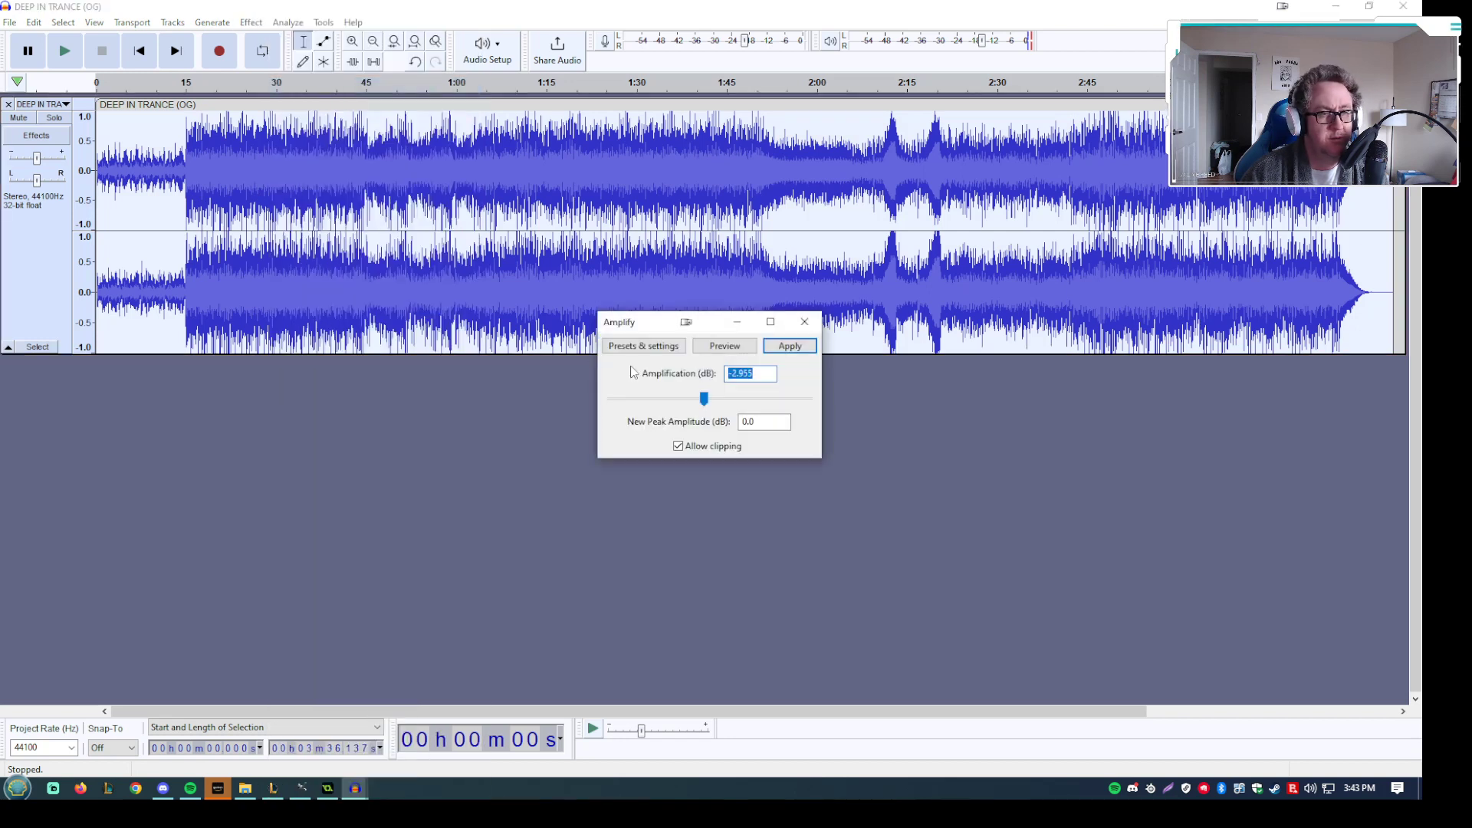
left_click(769, 421)
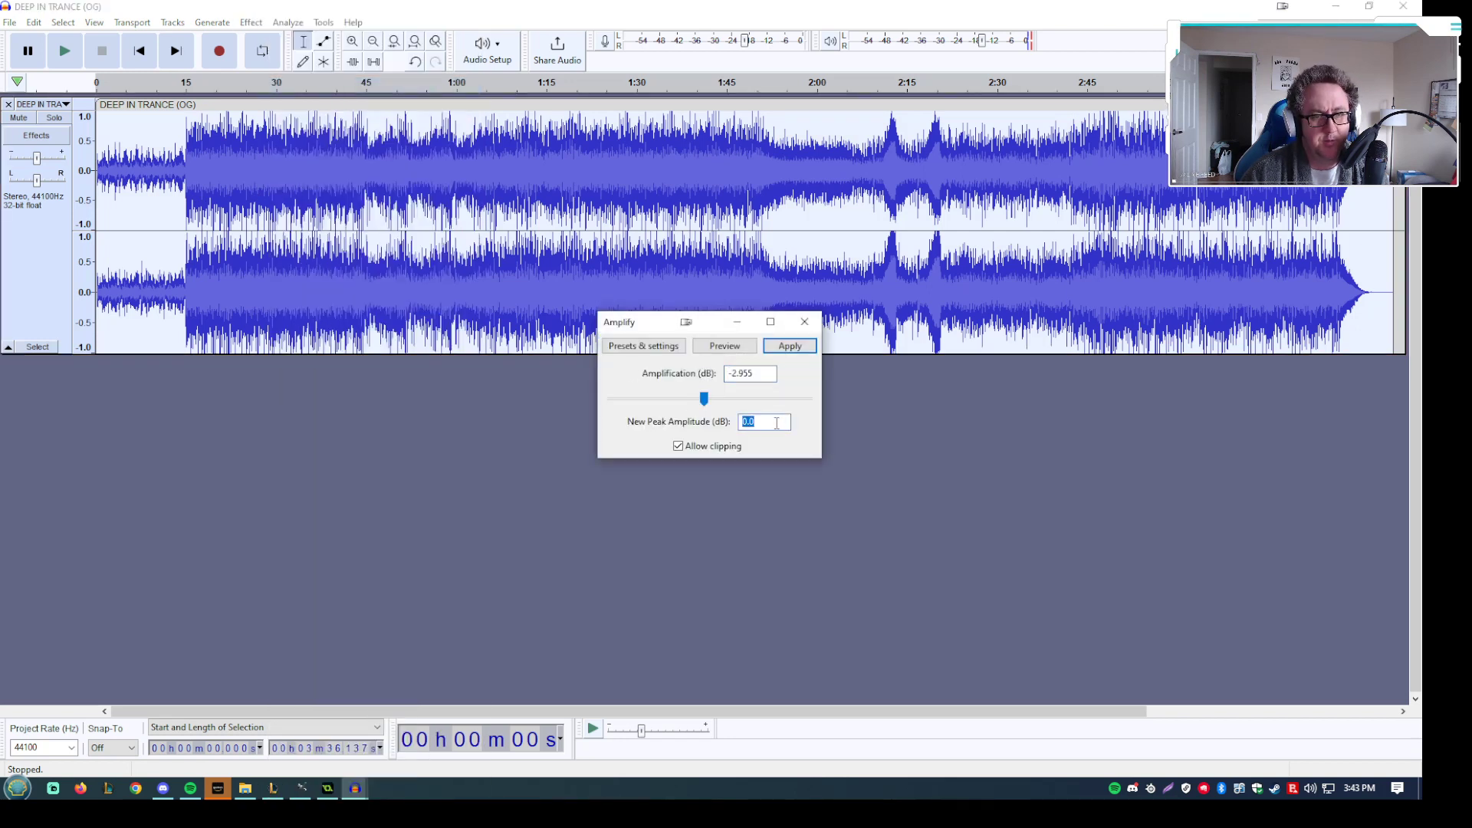
type("-")
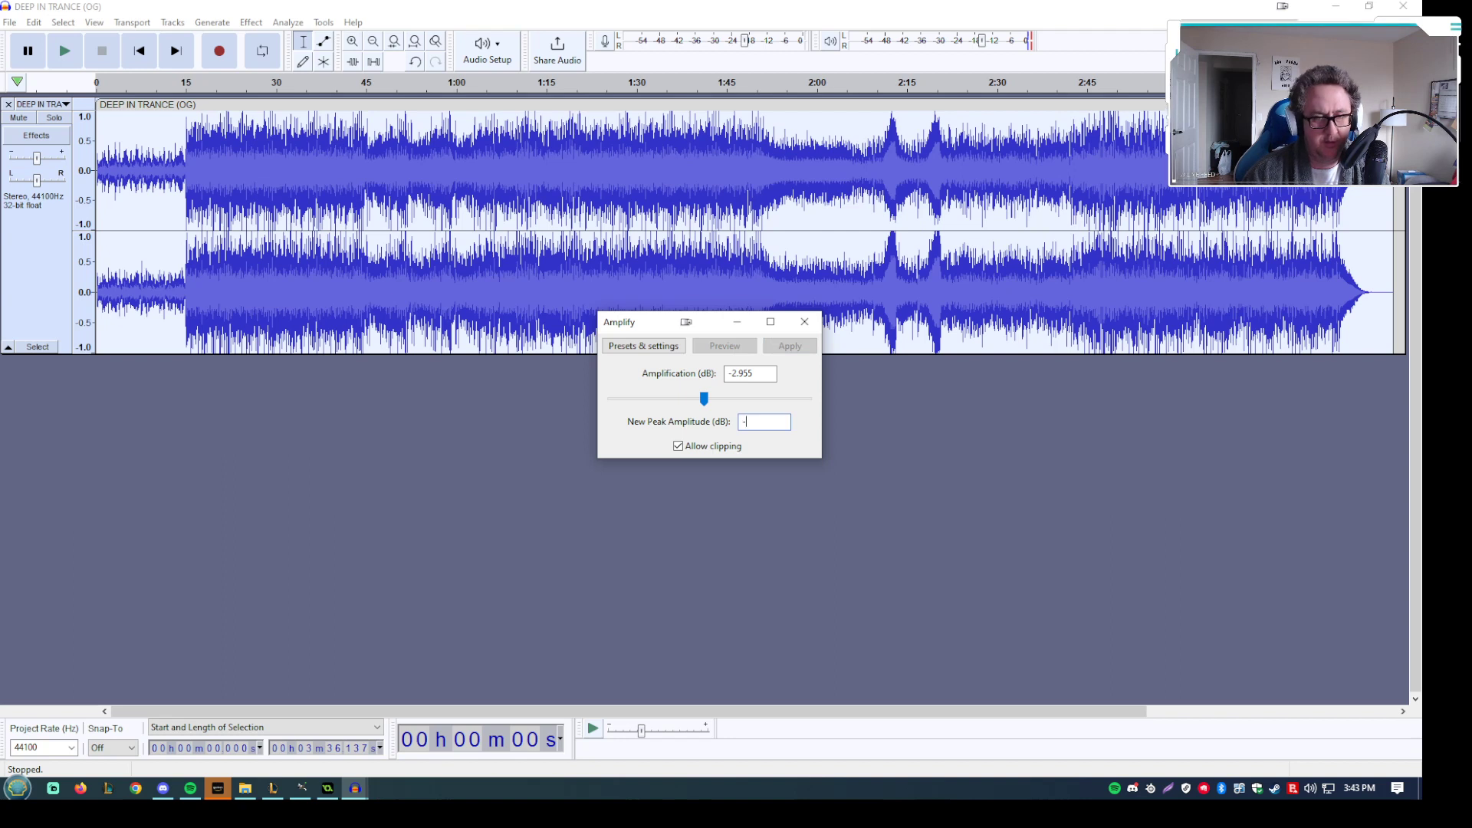
type("4")
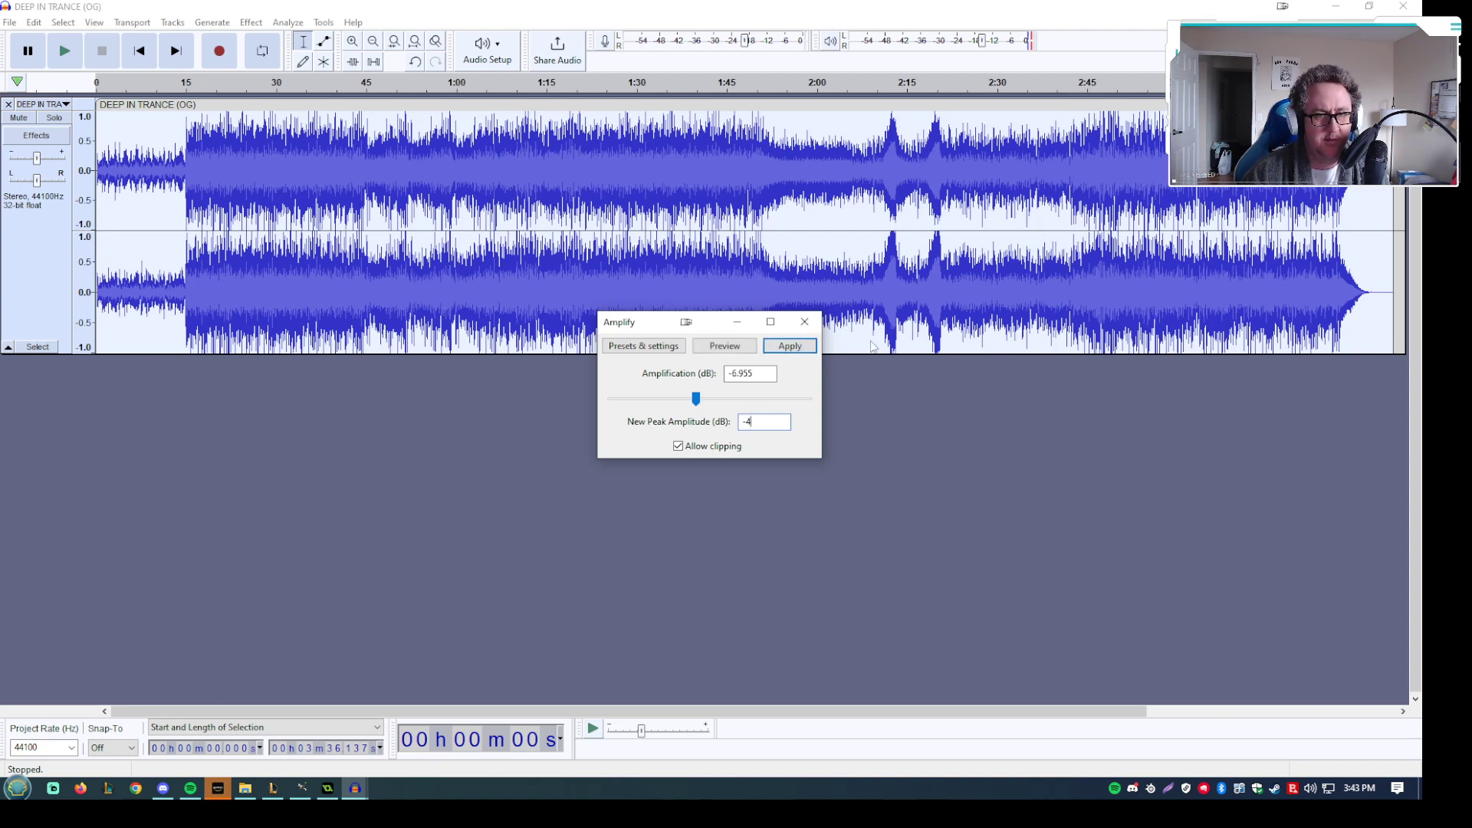
left_click(790, 346)
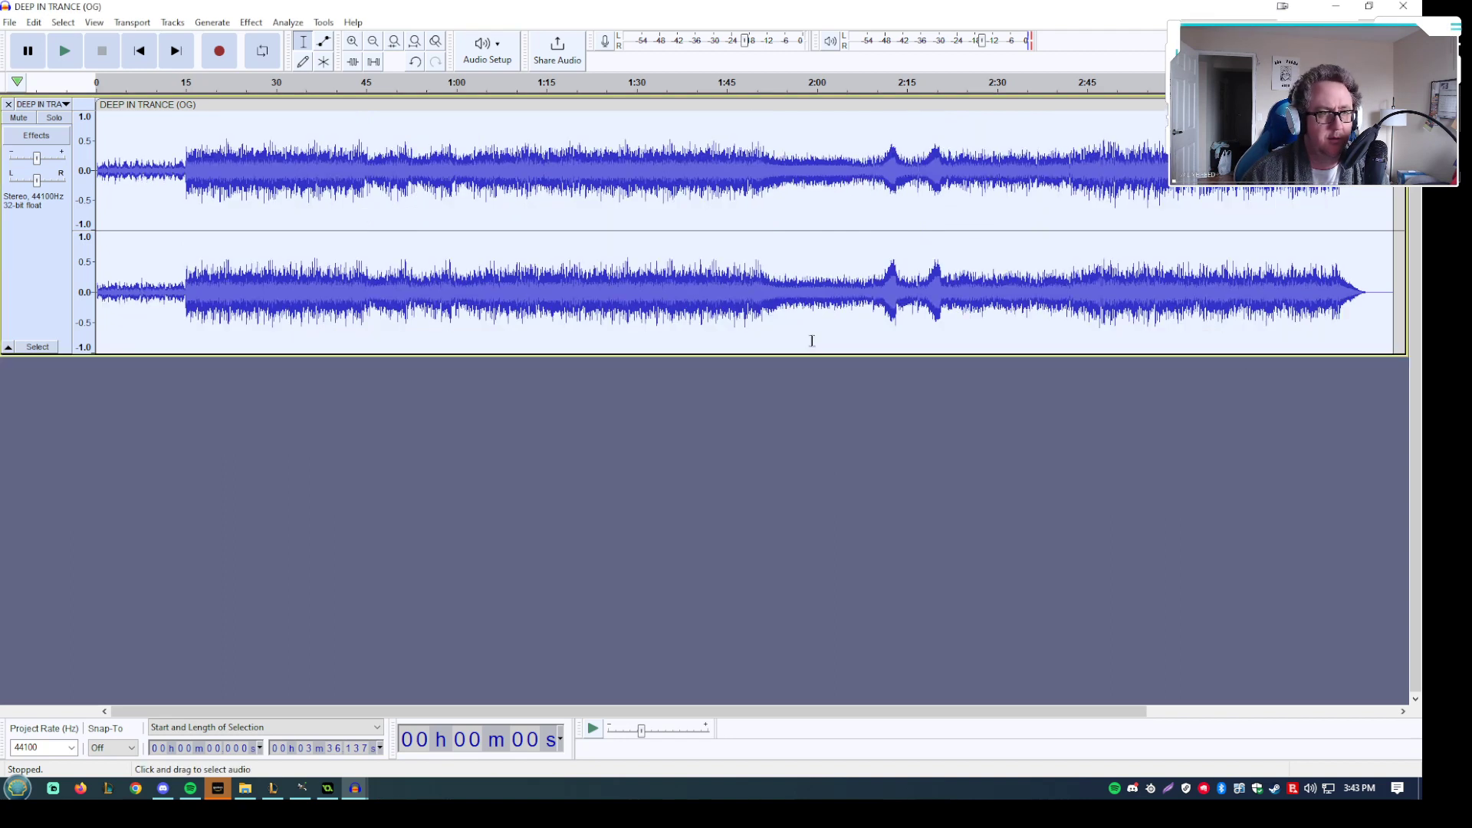
left_click(178, 176)
key("space")
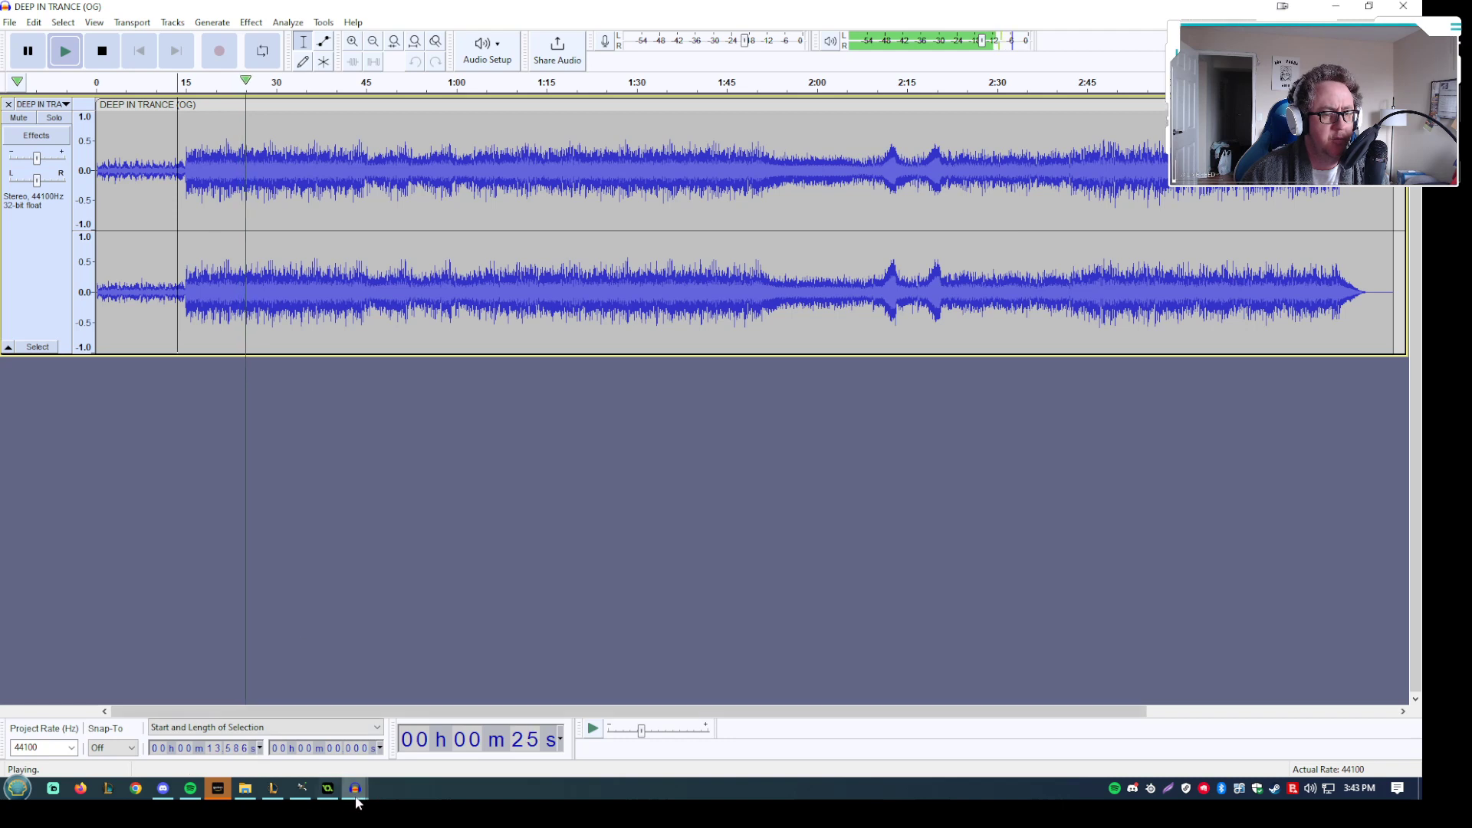
Step: Bring the original song's window forward and preview it from about 31 s
mouse_move(356, 802)
left_click(472, 739)
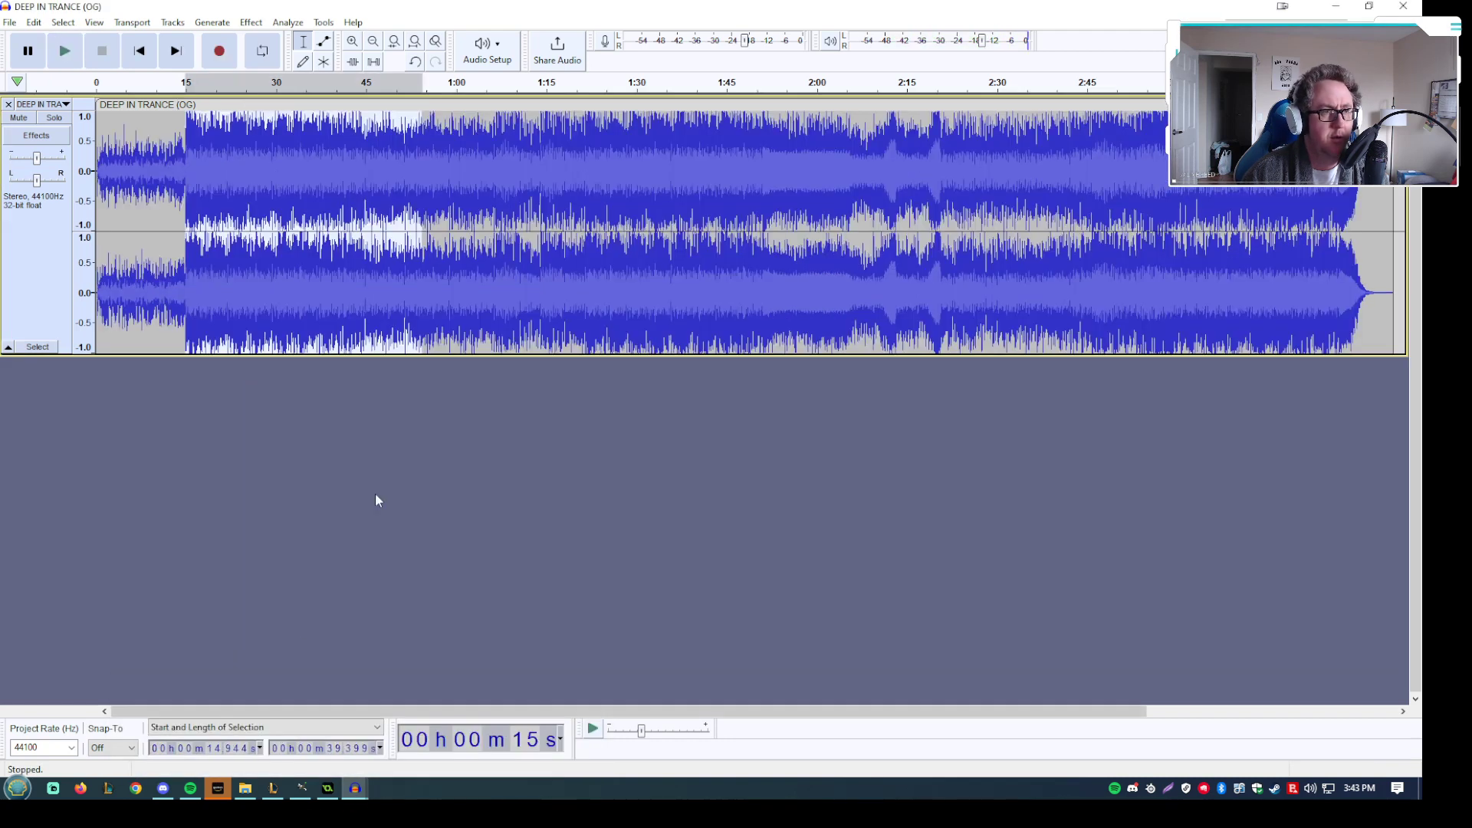
left_click(283, 158)
key("space")
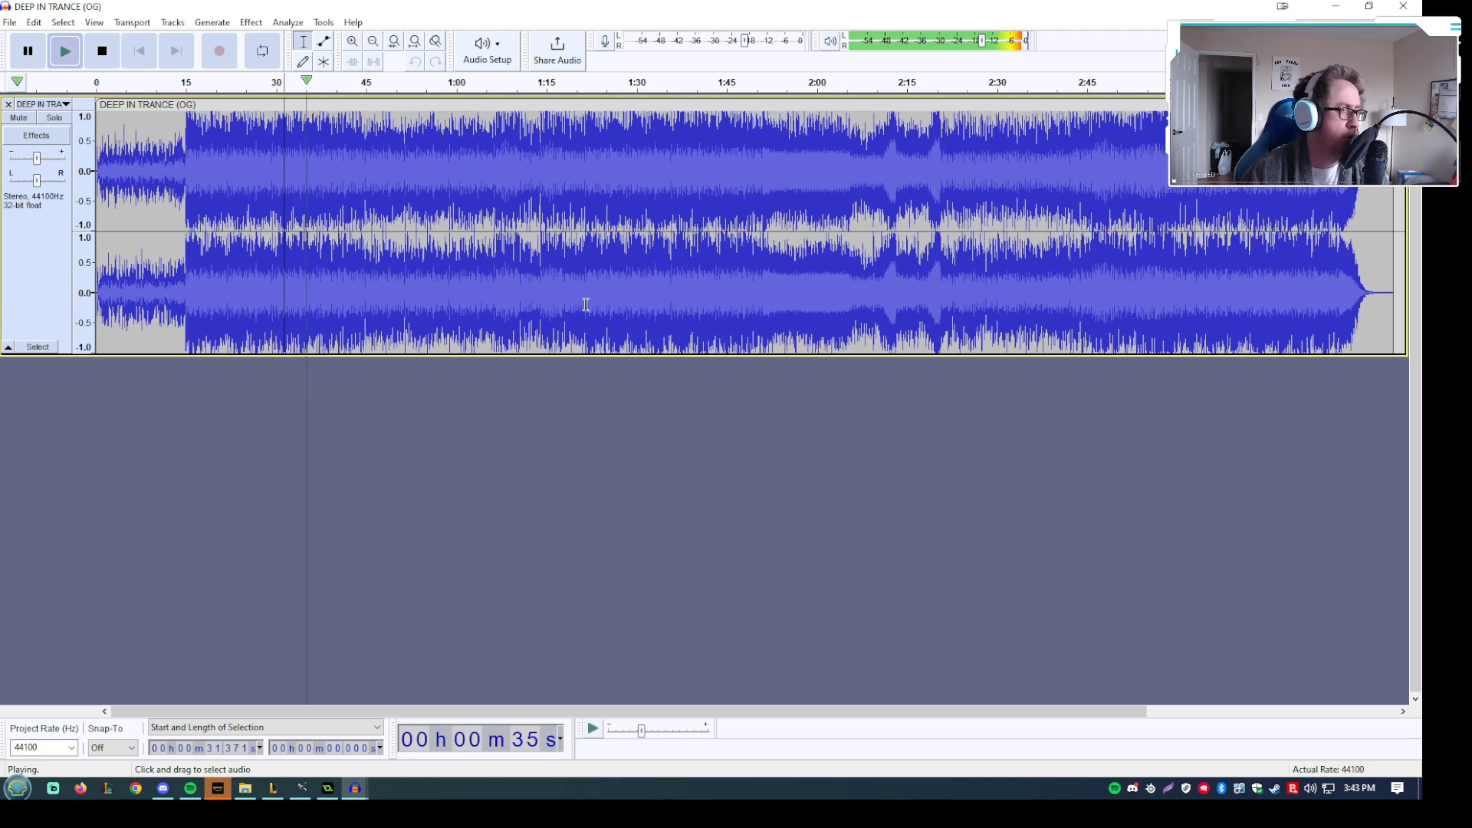
key("space")
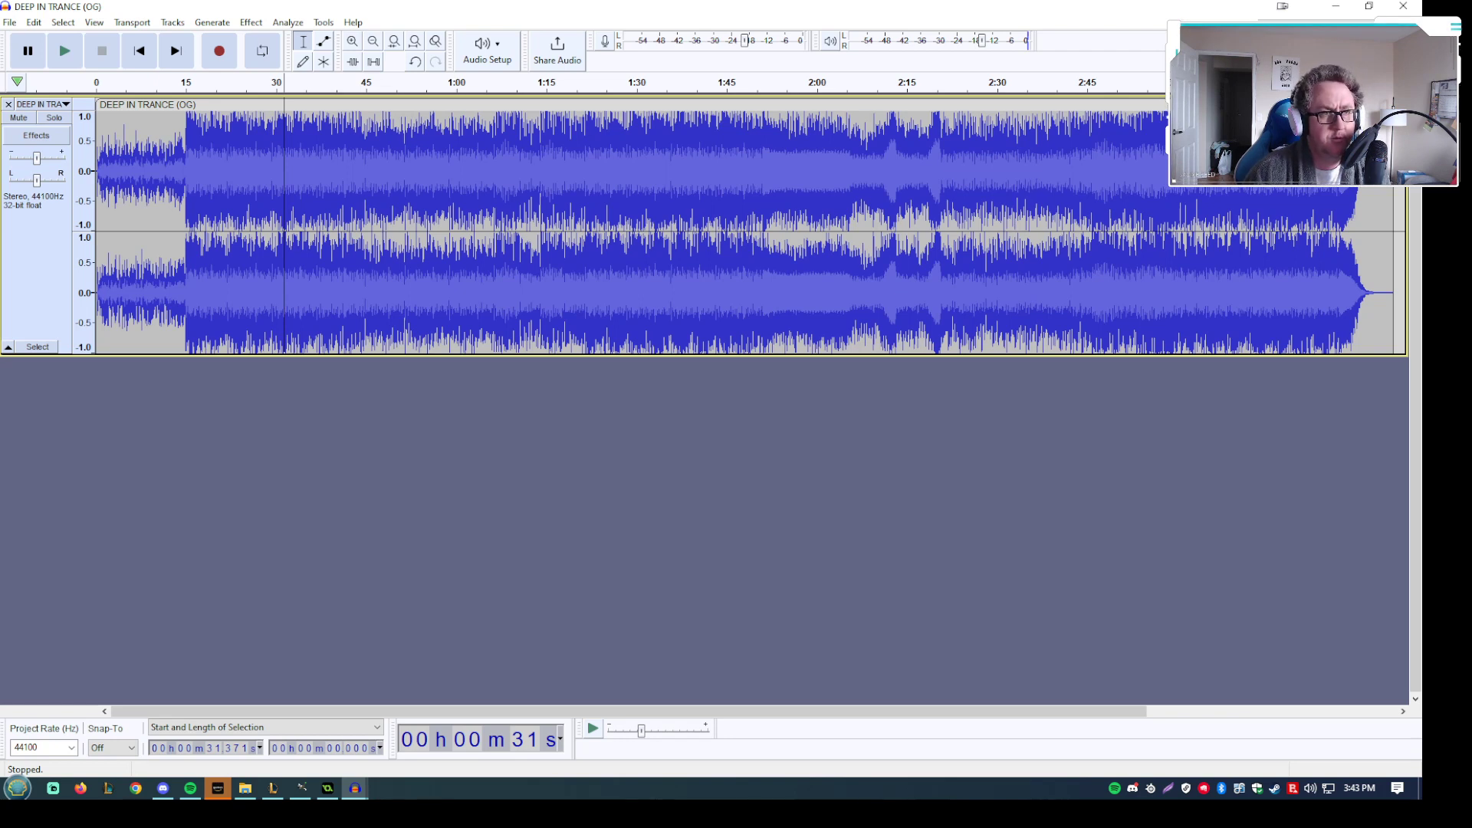
left_click(252, 22)
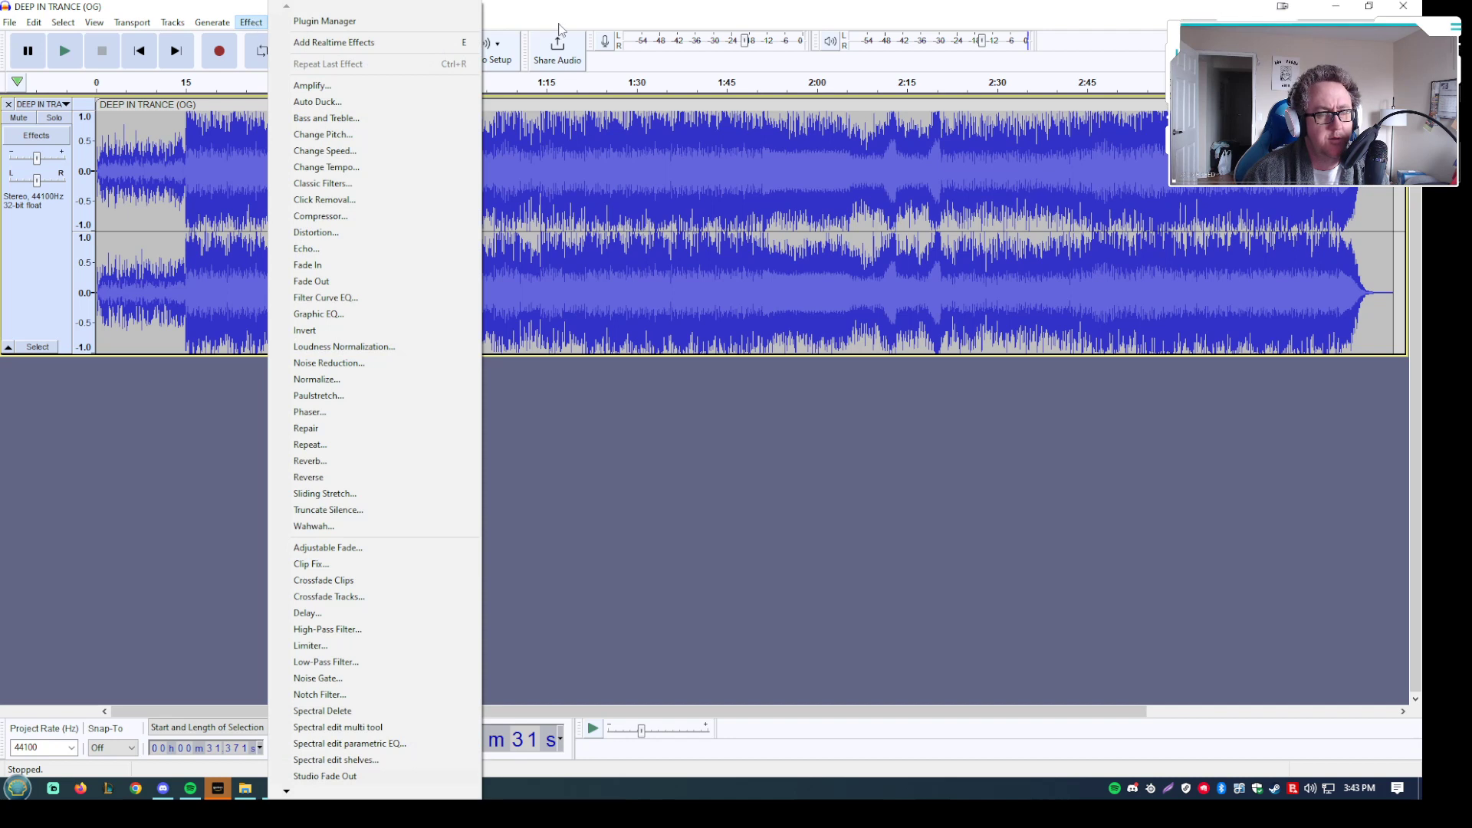
left_click(368, 185)
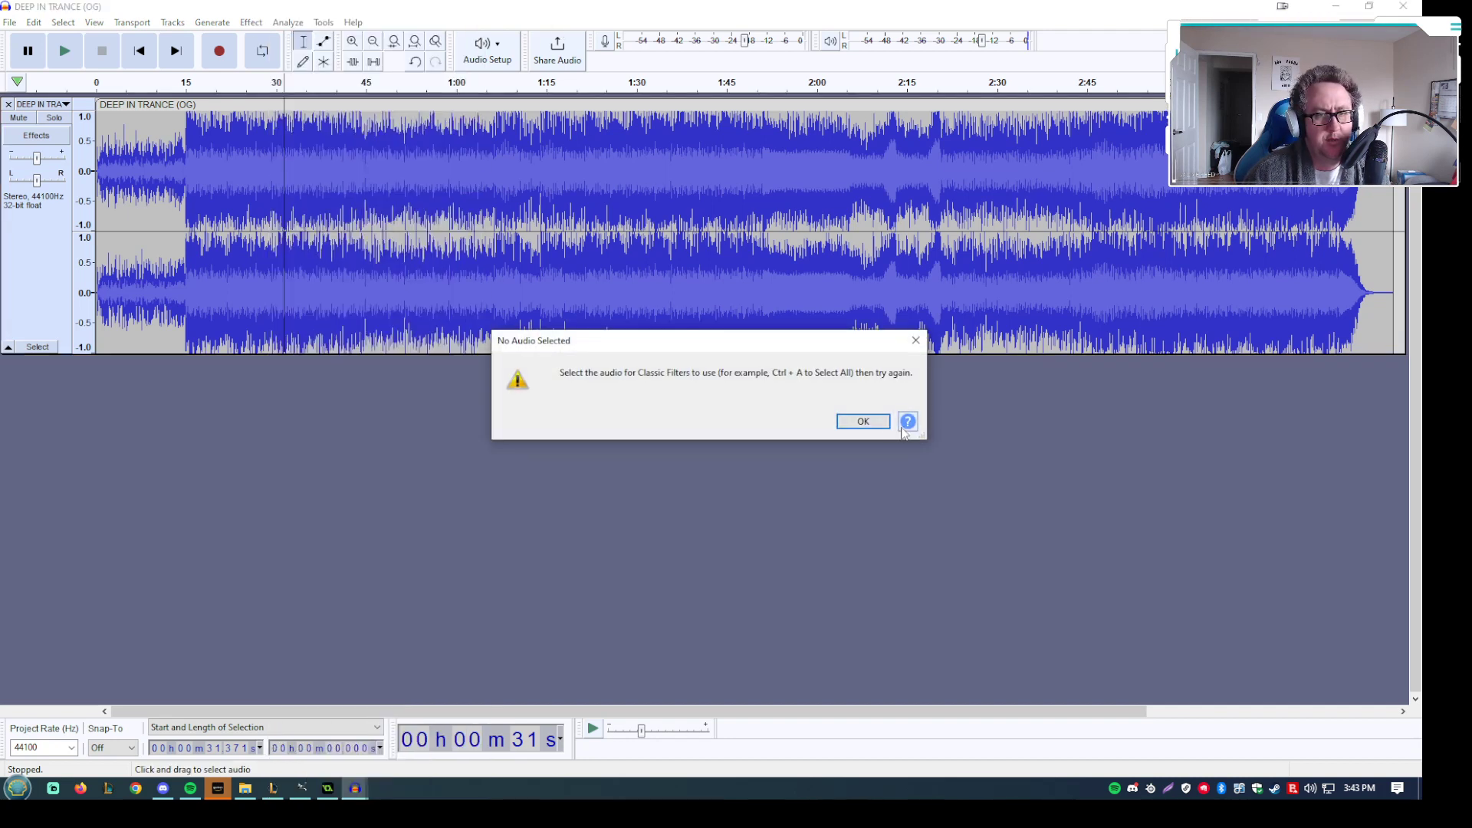
left_click(862, 421)
key("ctrl+a")
left_click(251, 22)
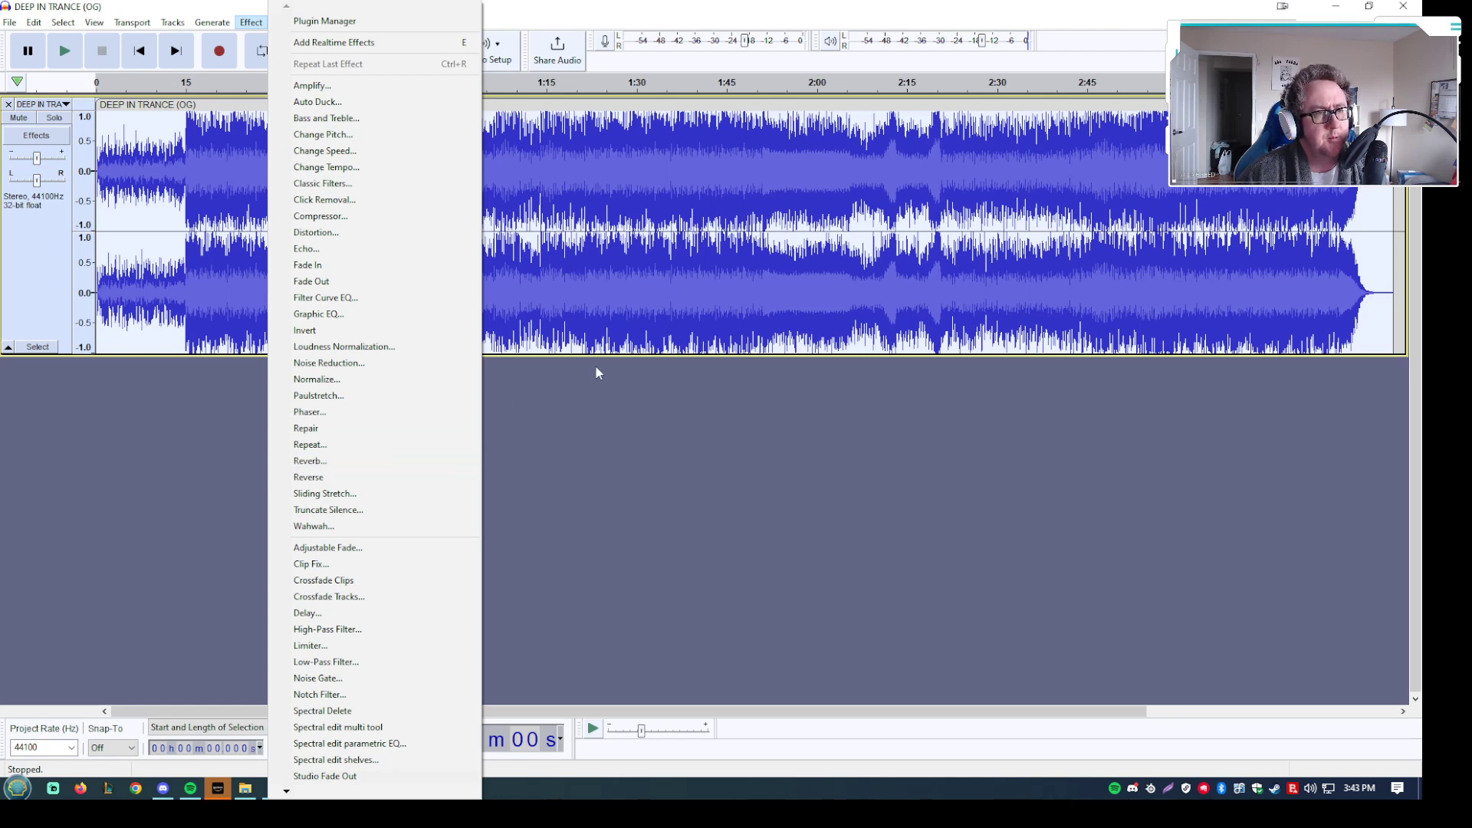
left_click(615, 418)
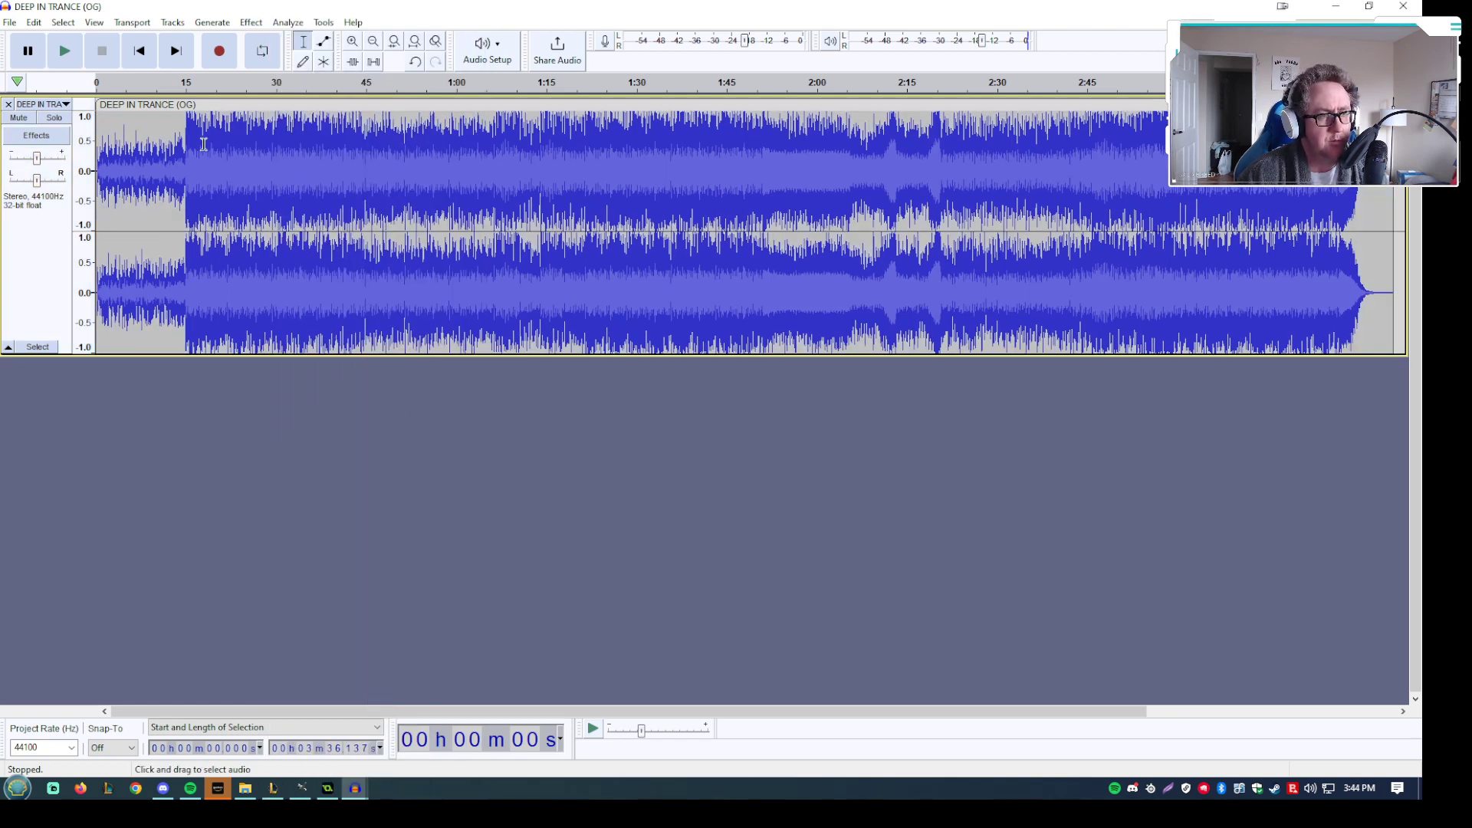